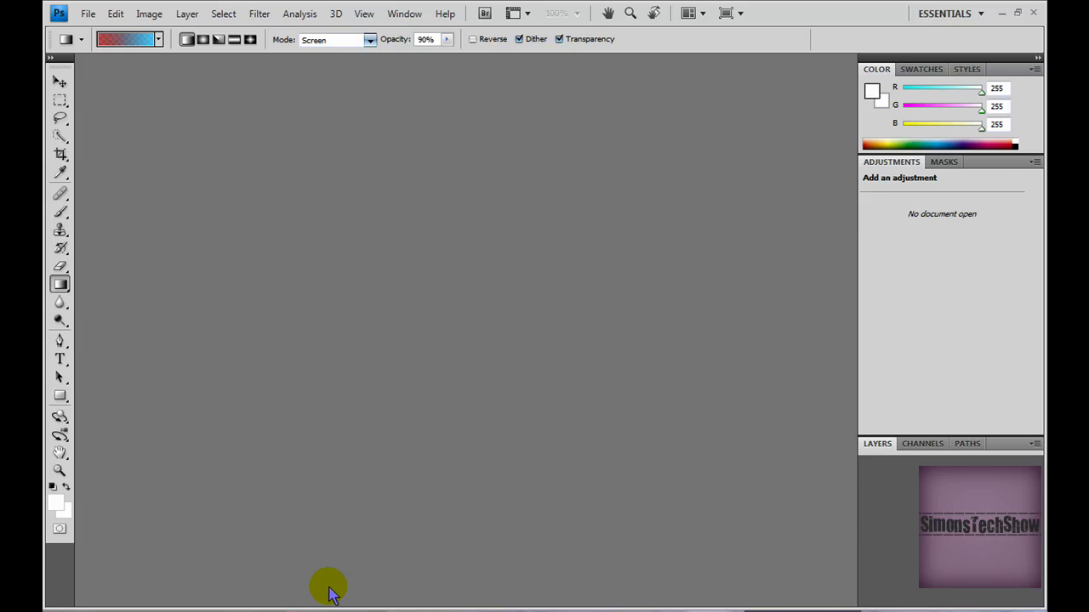
After viewing the example wallpaper, create a 1280 × 800 px, 72 ppi RGB transparent document
left_click(1001, 14)
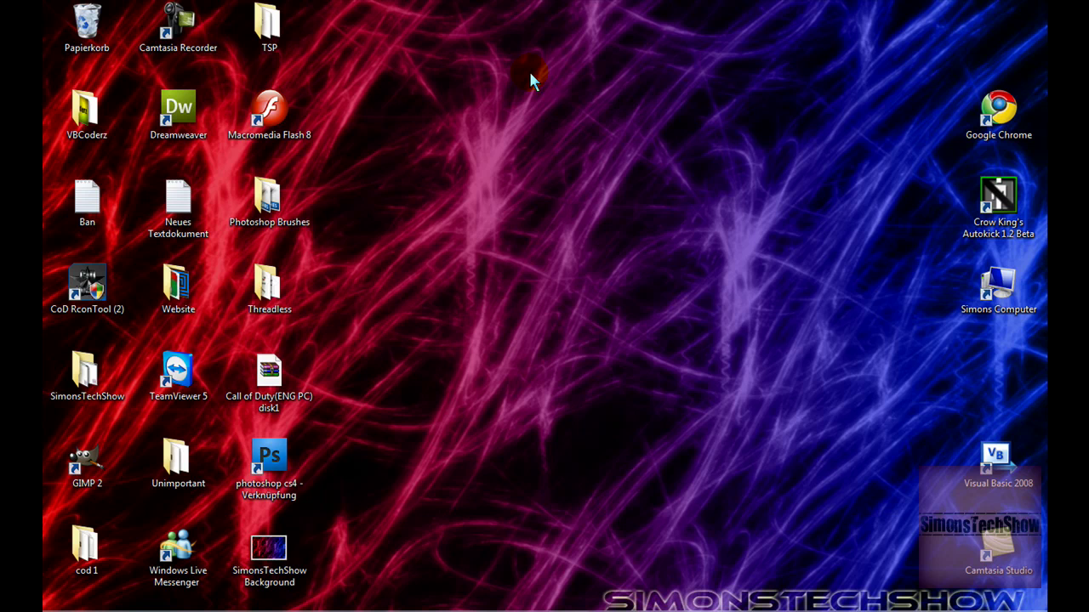
left_click(770, 606)
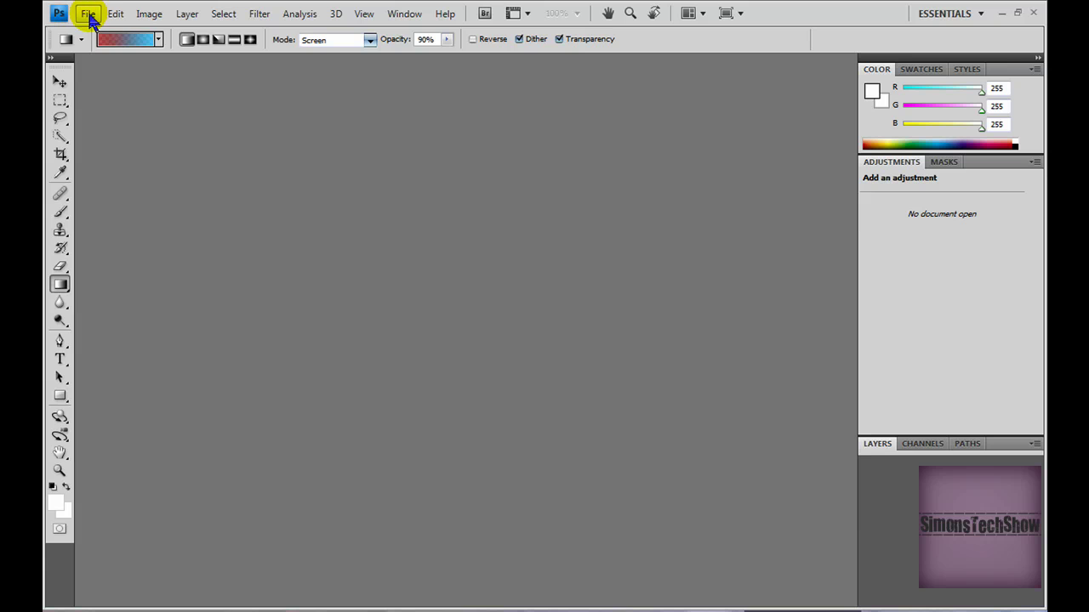
left_click(87, 13)
left_click(103, 31)
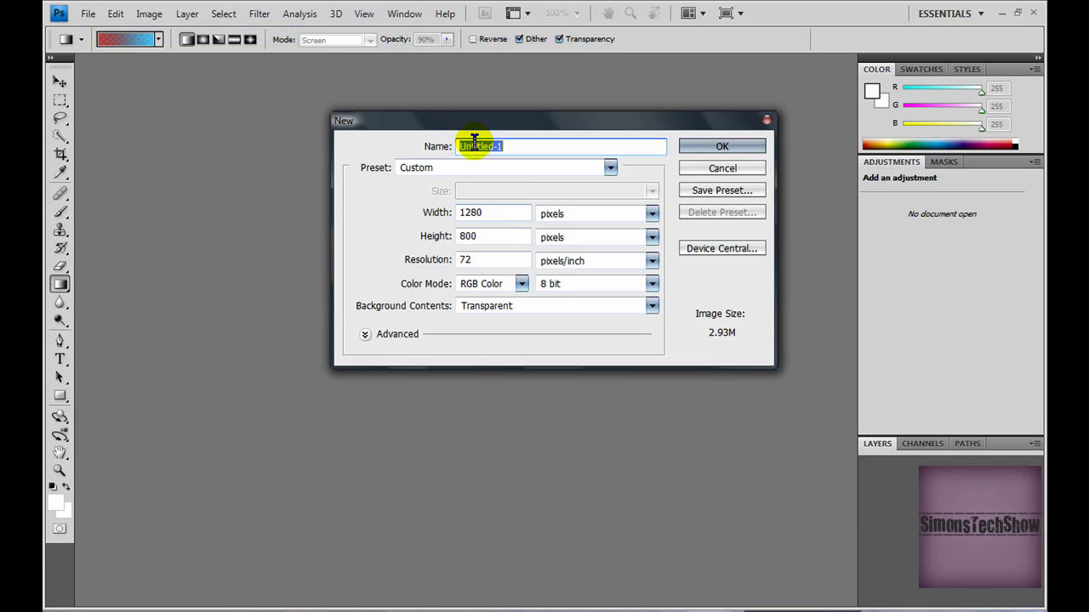
double_click(494, 214)
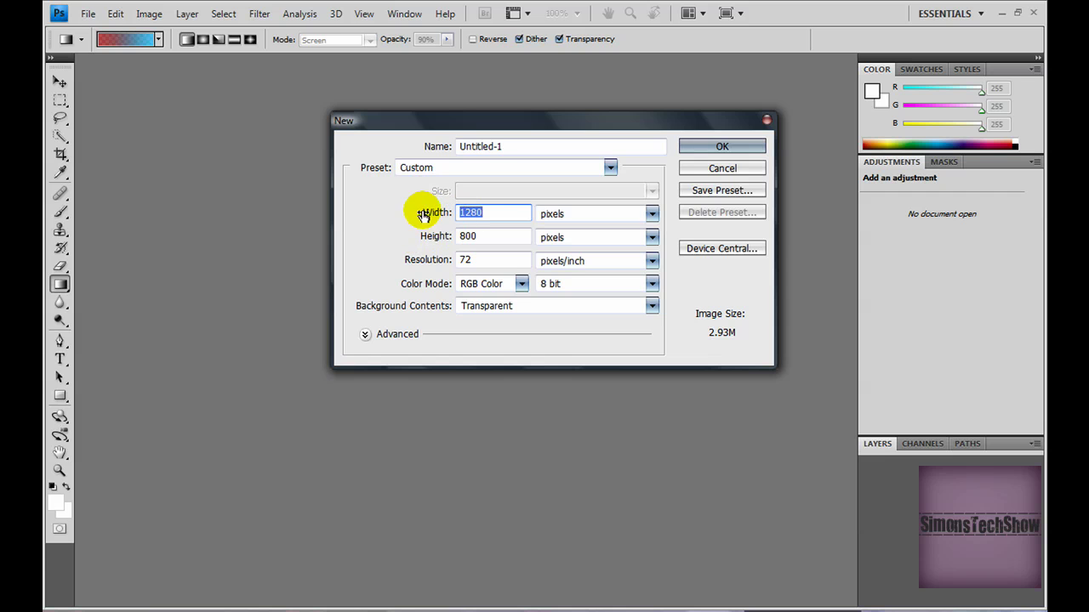
left_click(709, 148)
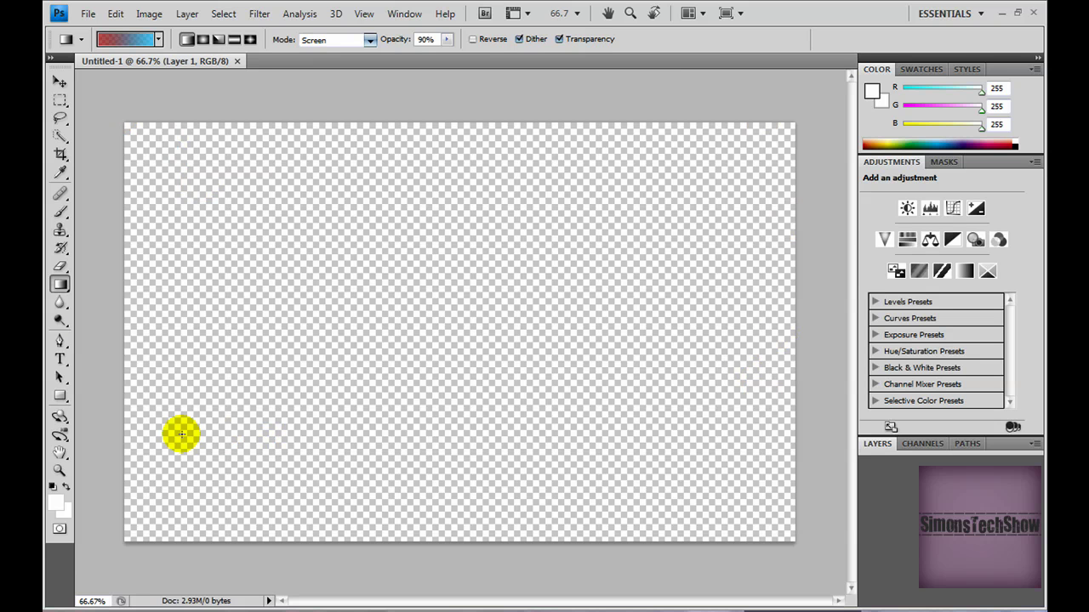
With the Paint Bucket and a black (#000000) foreground, fill Layer 1 solid black
left_click(60, 289)
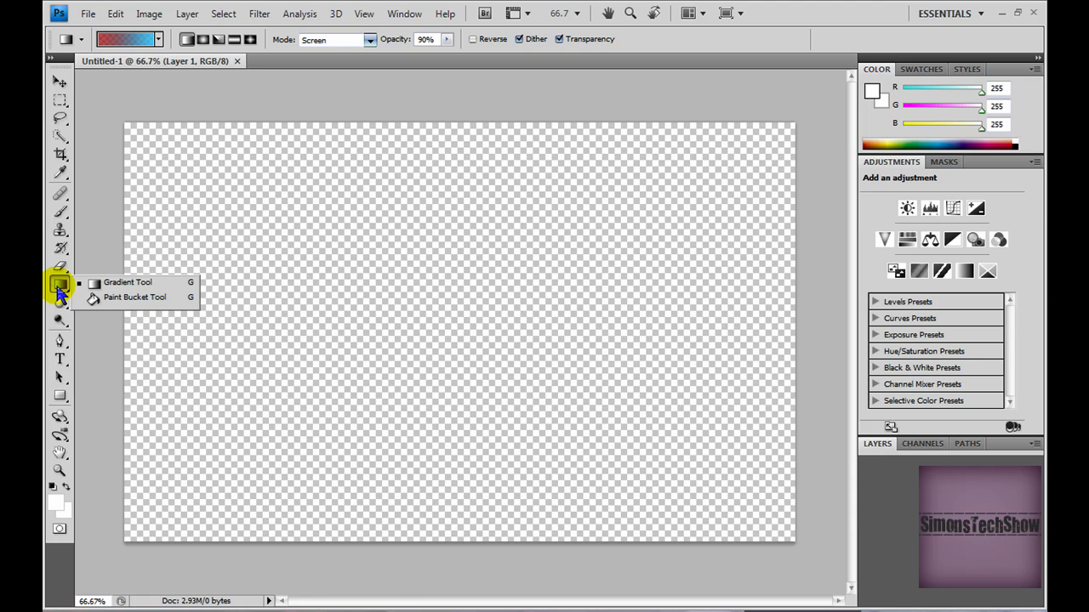
left_click(110, 298)
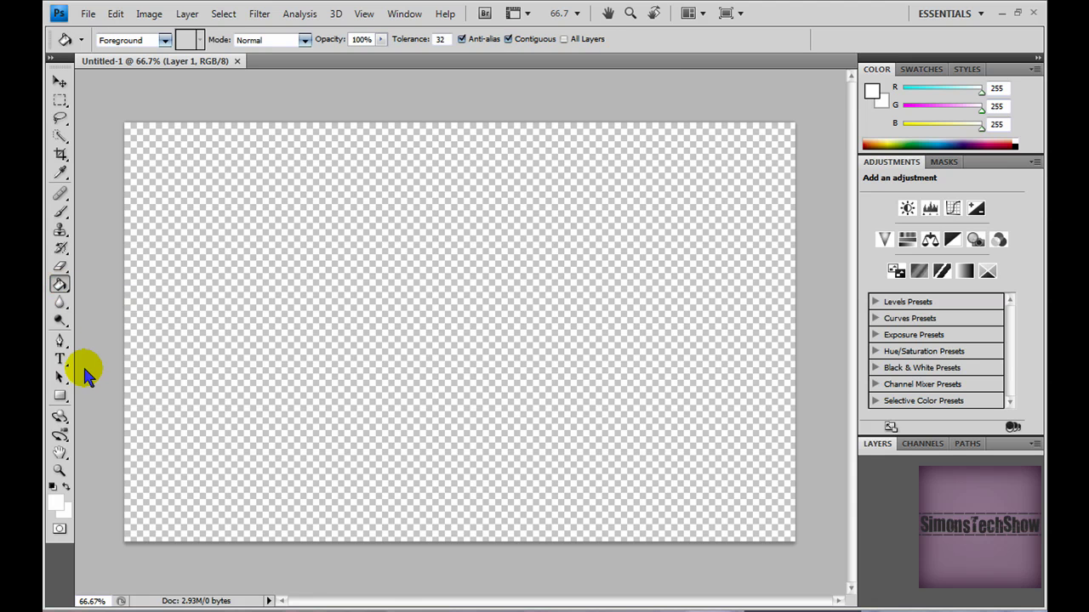
left_click(53, 498)
left_click(534, 360)
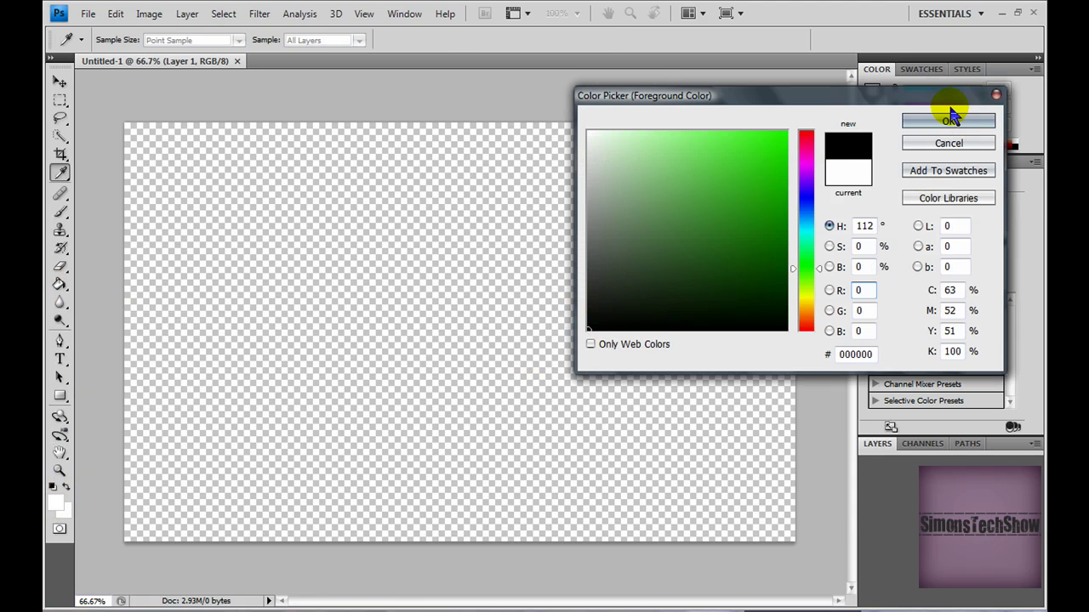
key("Return")
left_click(387, 270)
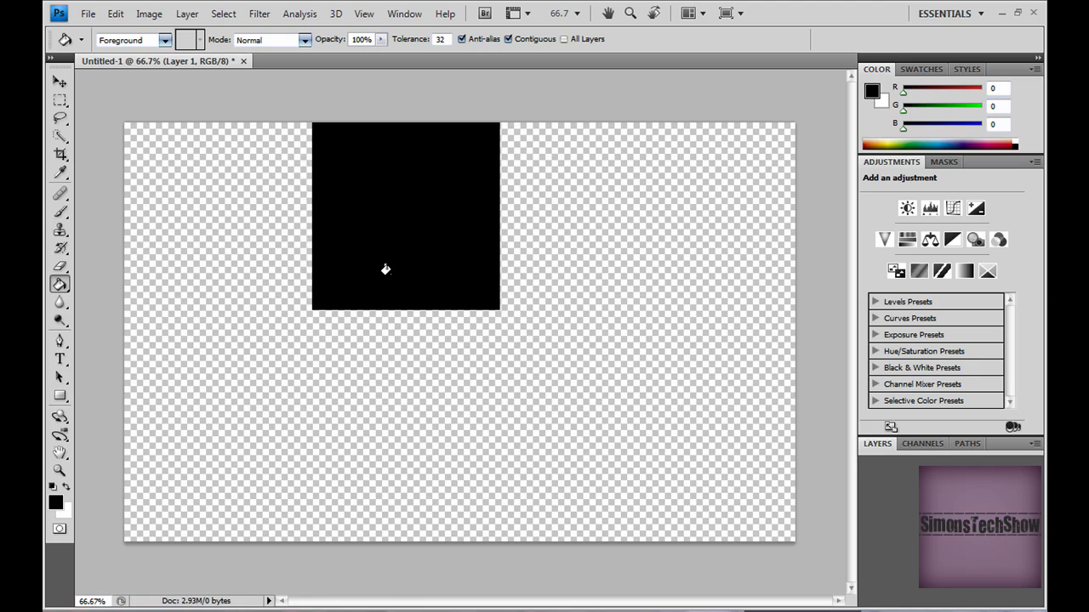
left_click(539, 371)
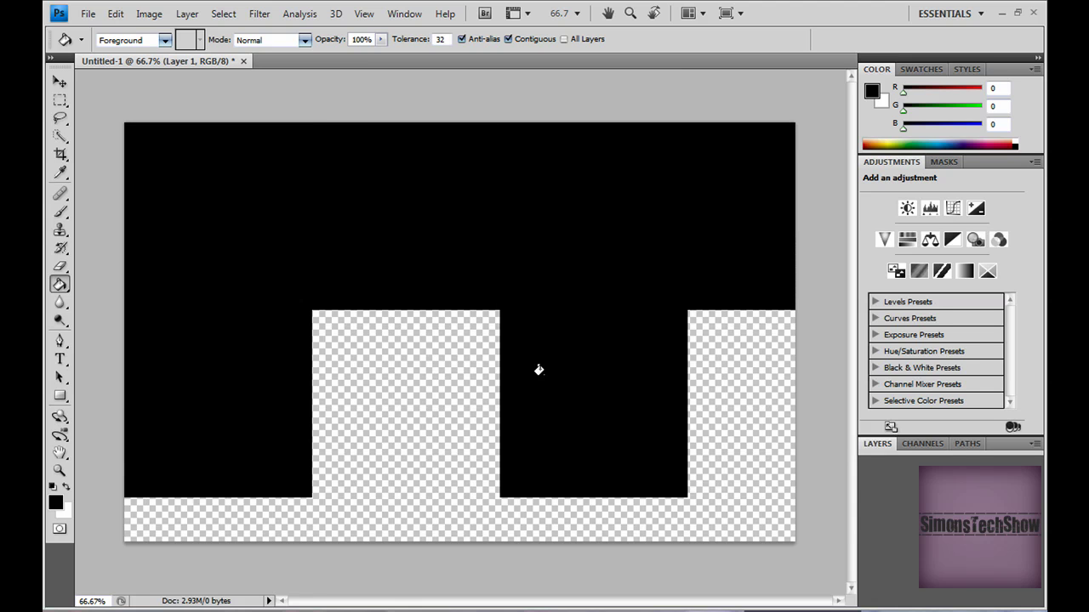
left_click(877, 444)
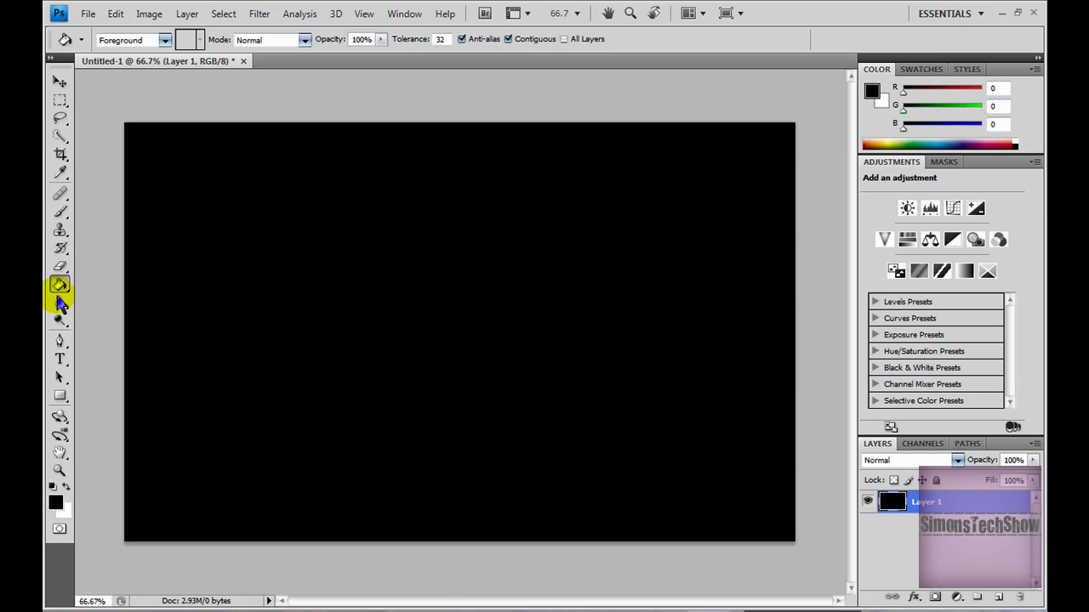
Choose a large smoke brush, set white as the foreground, and paint swirling strokes across the canvas
left_click(60, 212)
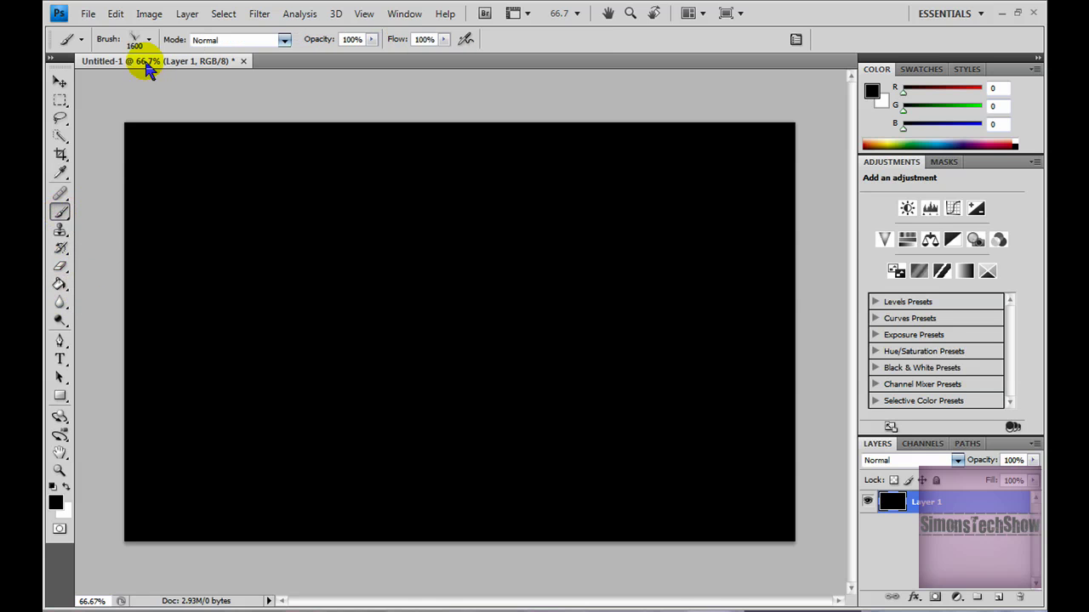
left_click(149, 42)
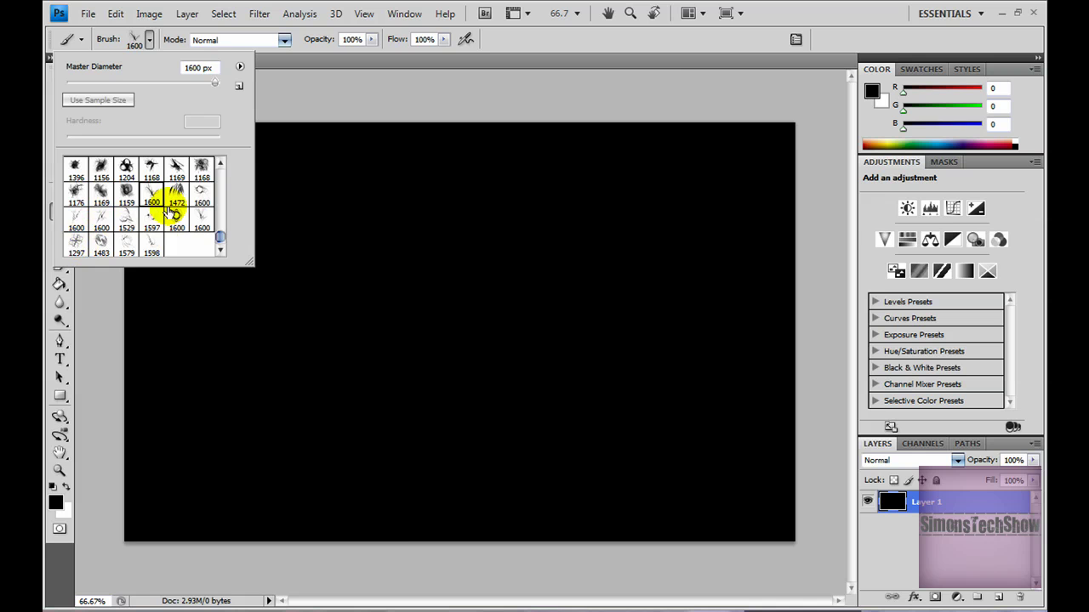
left_click(304, 90)
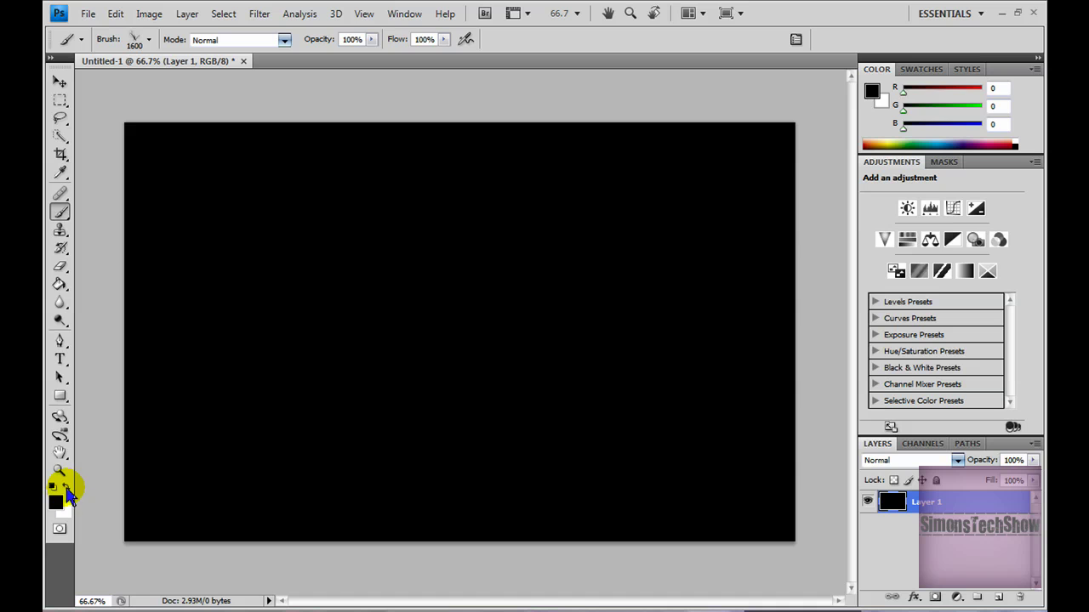
left_click(66, 487)
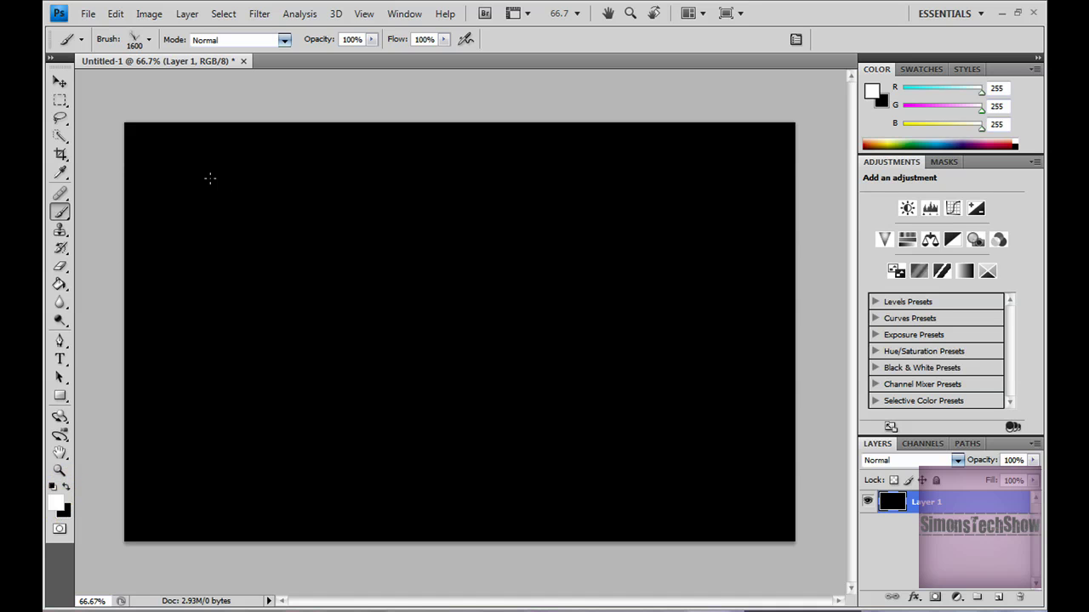
mouse_move(217, 176)
left_mouse_down()
mouse_move(231, 182)
mouse_move(316, 451)
mouse_move(353, 446)
left_mouse_up()
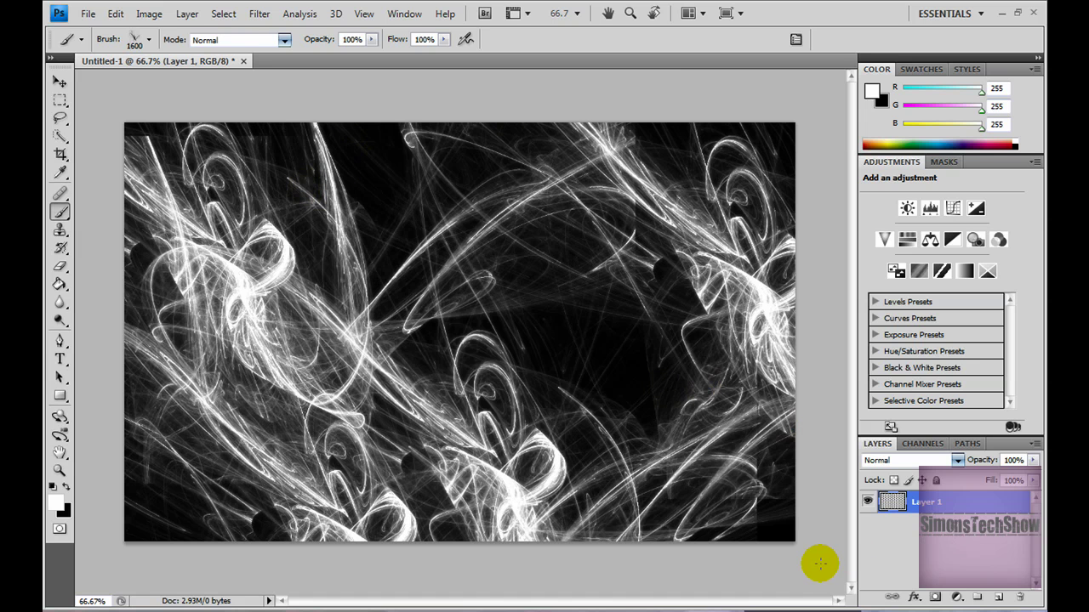
Duplicate Layer 1 from its right-click menu to create Layer 1 copy
left_click(900, 502)
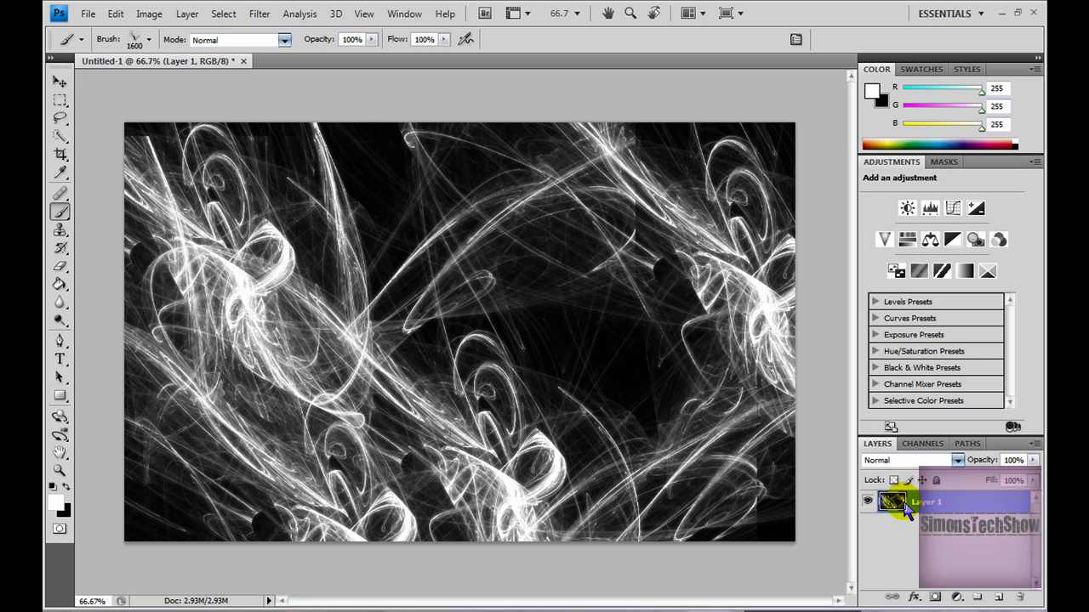
right_click(905, 506)
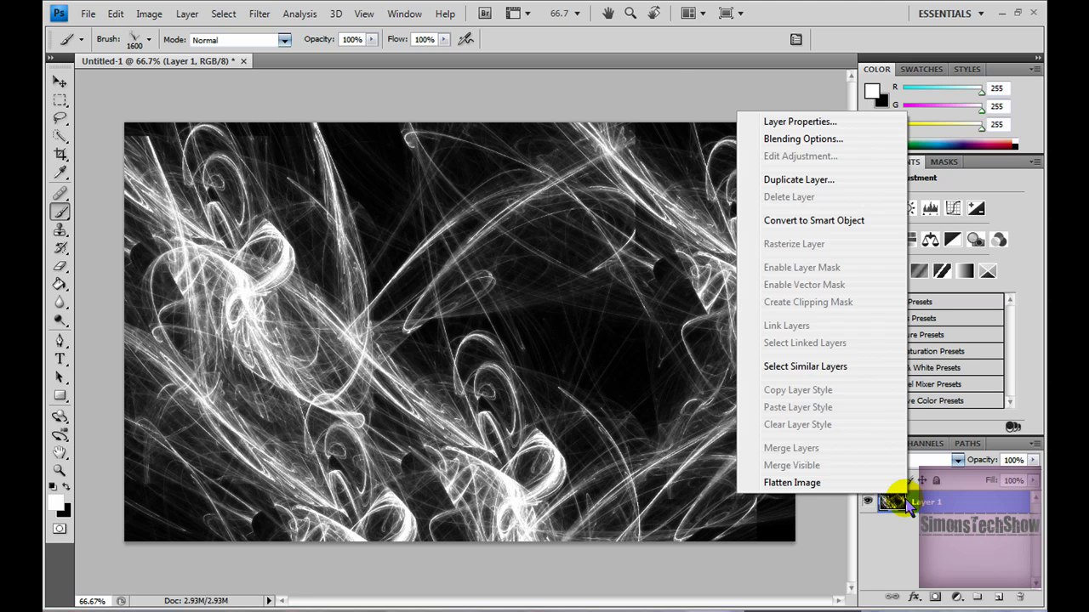
left_click(755, 179)
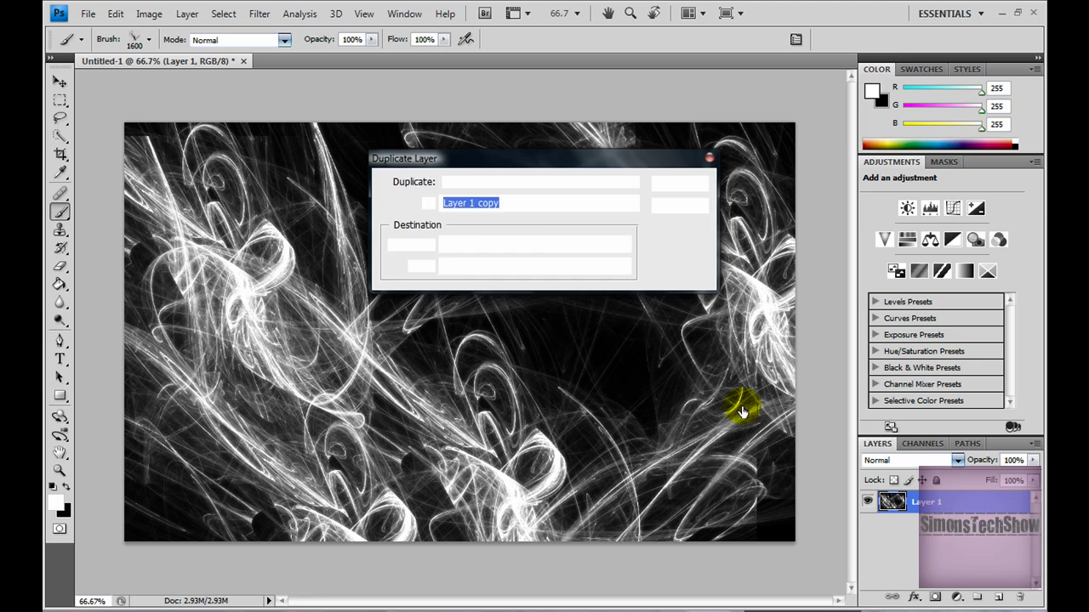
left_click(672, 187)
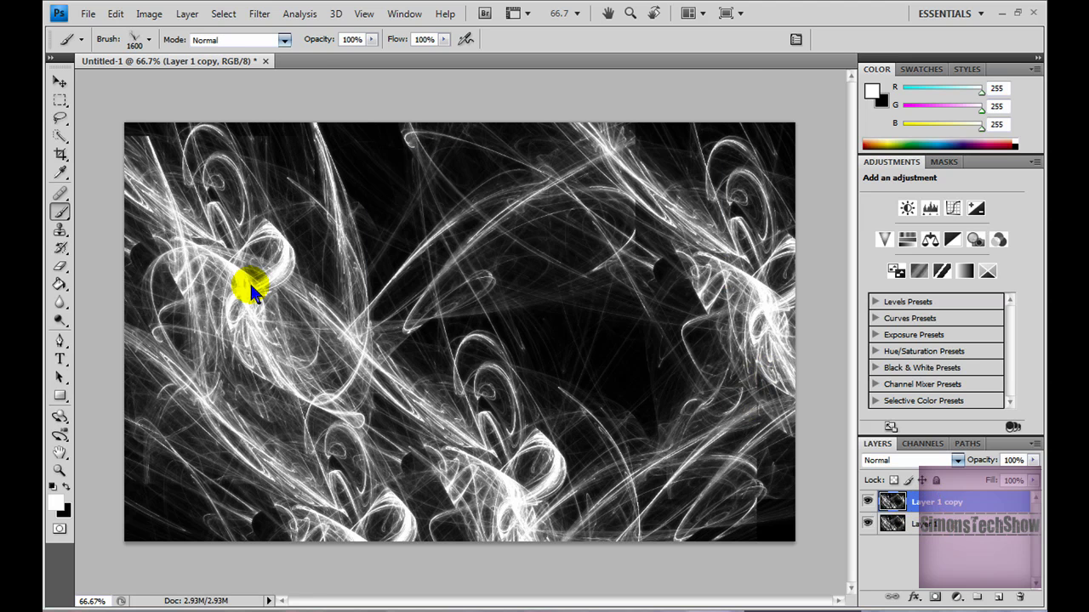
Apply Filter > Blur > Gaussian Blur to Layer 1 copy
left_click(260, 17)
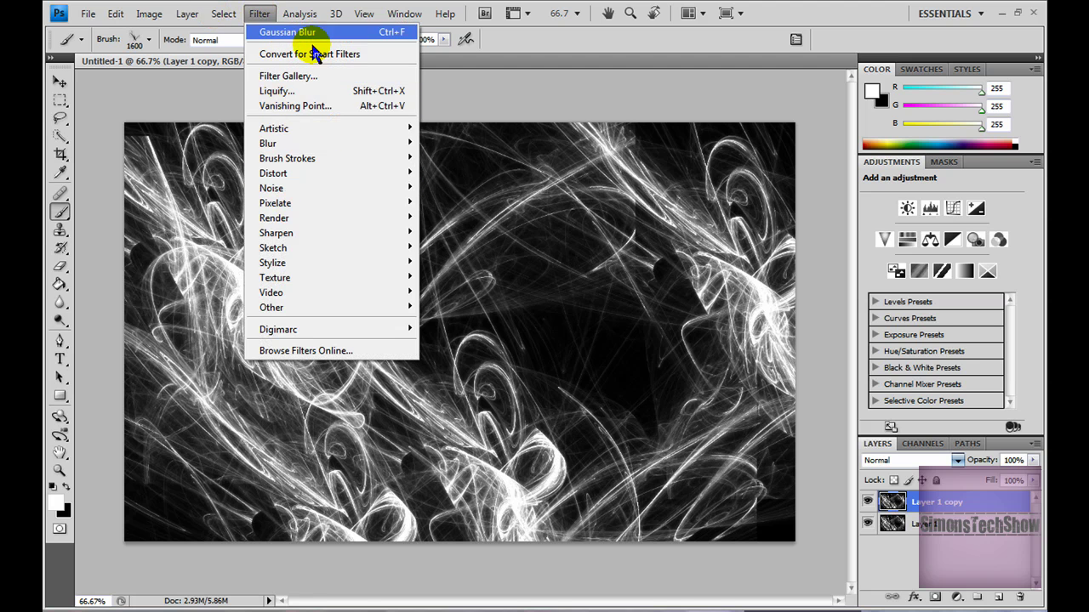
mouse_move(281, 144)
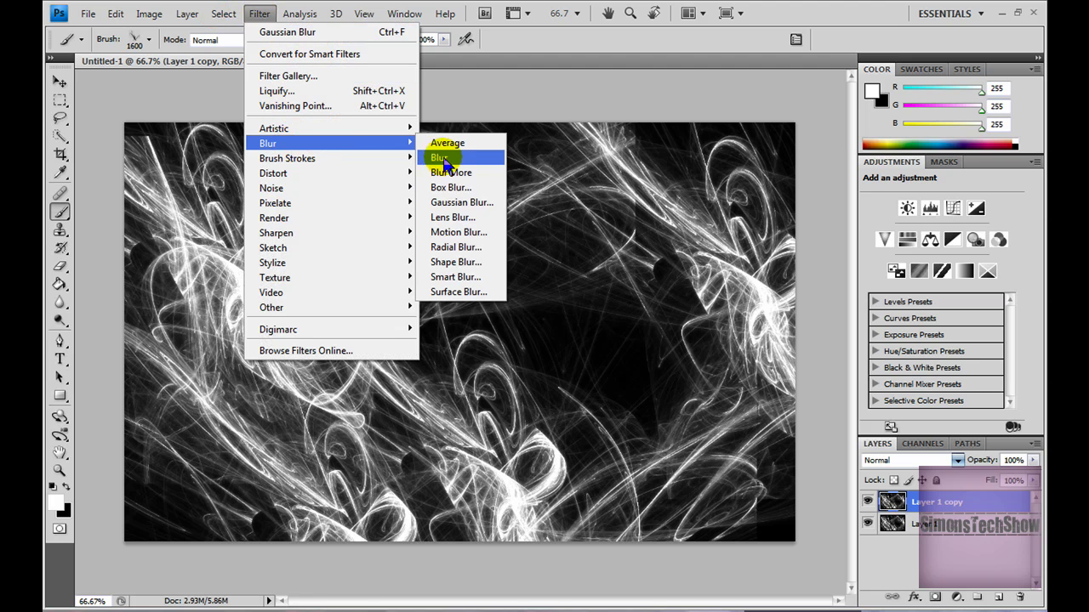
left_click(461, 203)
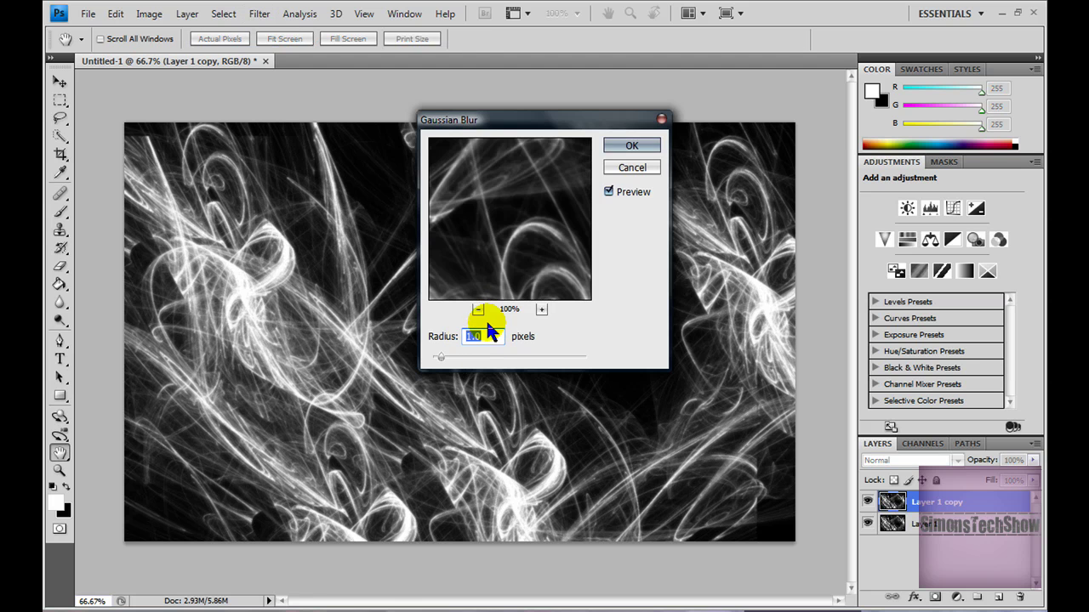
key("b")
left_click(634, 147)
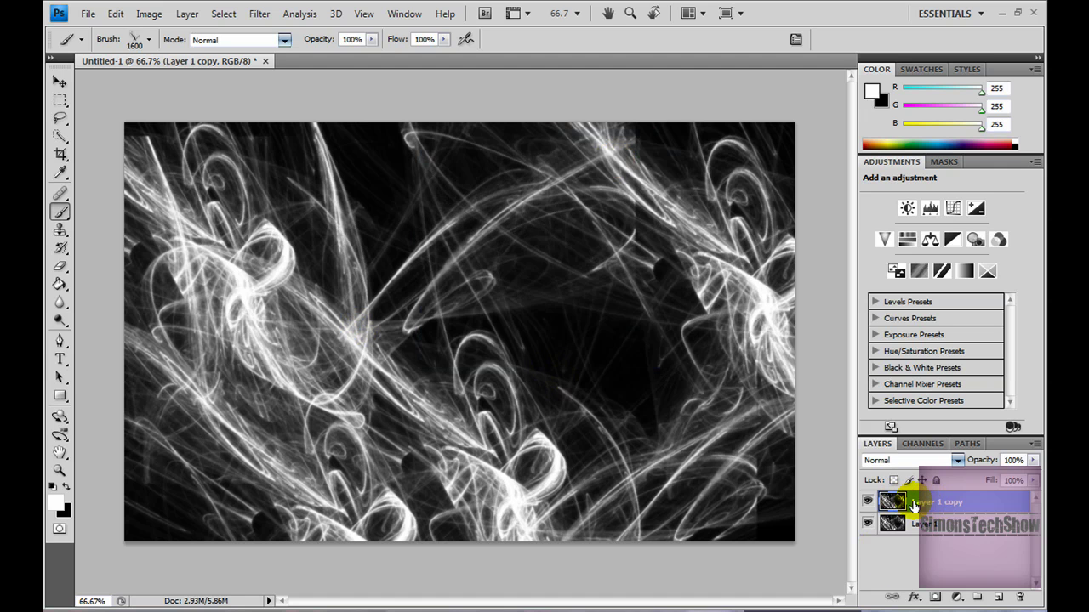
Add Layer 2 and drag a red-to-blue gradient horizontally across the whole canvas
left_click(998, 598)
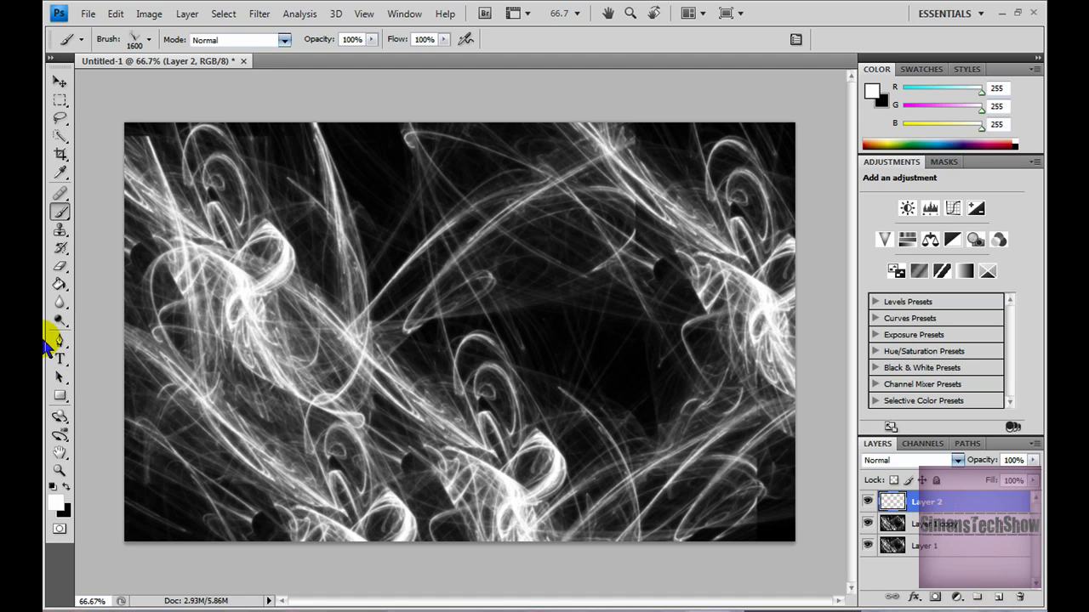
left_click(59, 396)
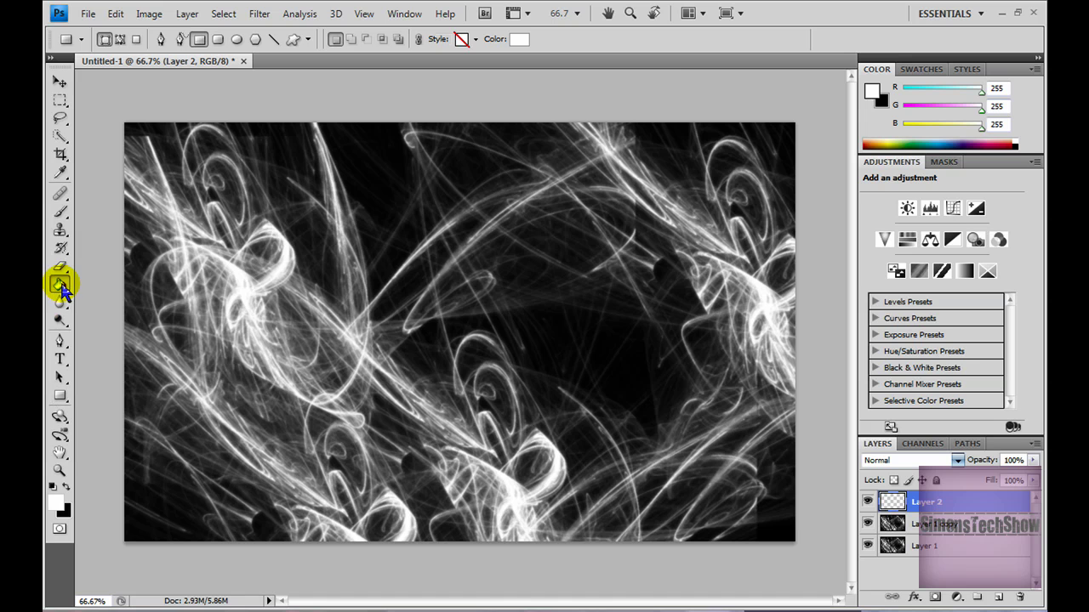
left_click(60, 283)
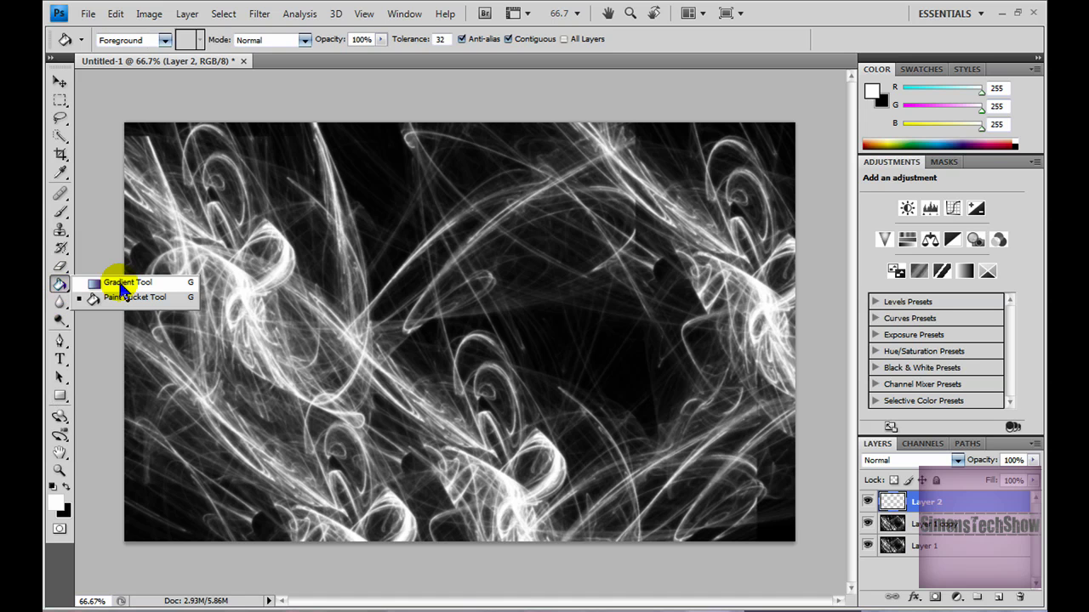
left_click(121, 284)
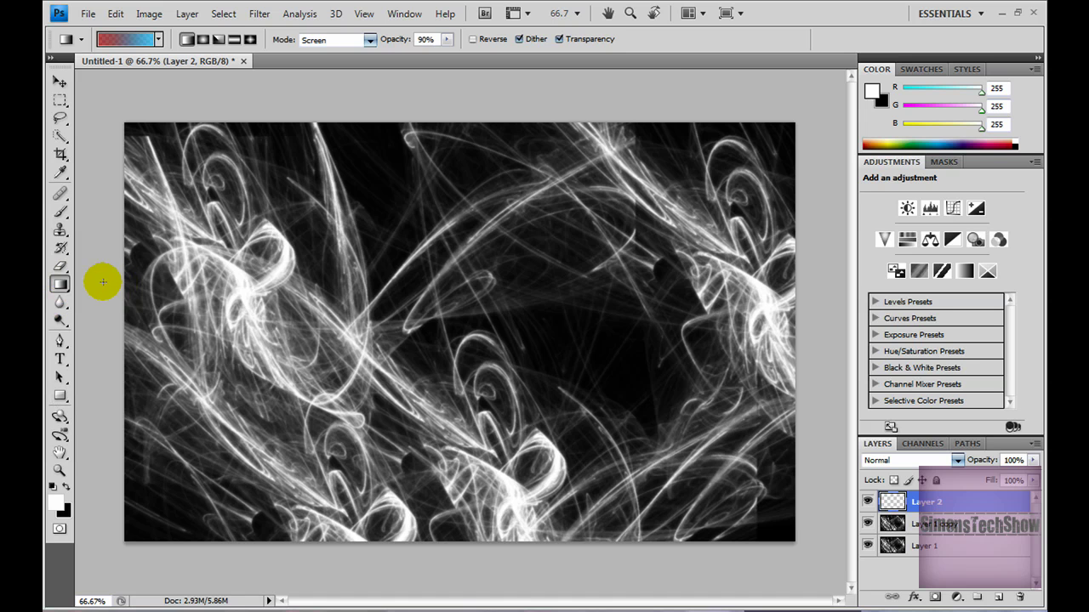
left_click(136, 47)
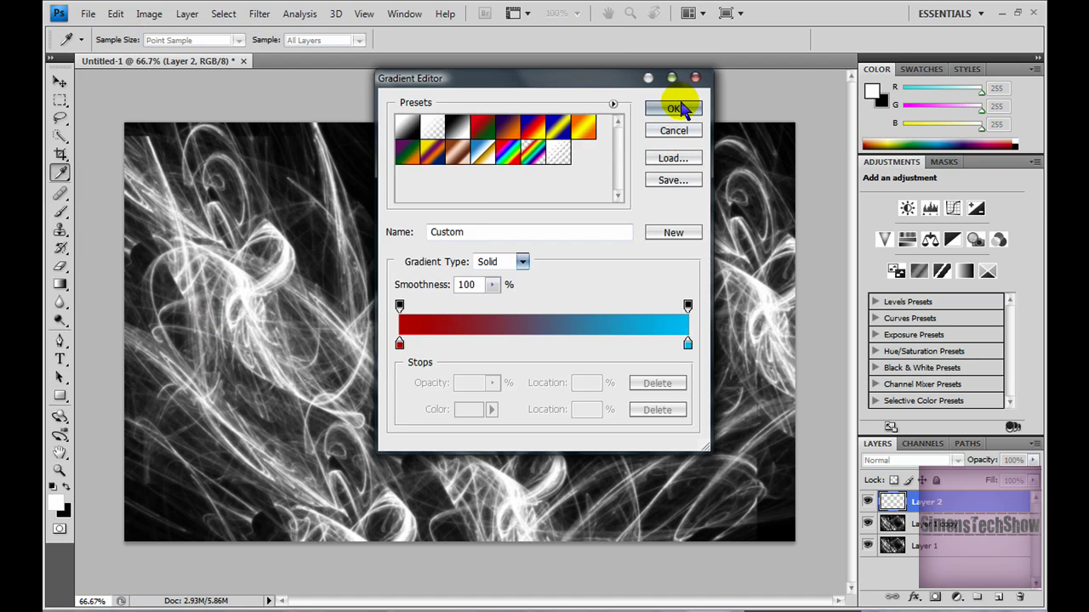
left_click(672, 109)
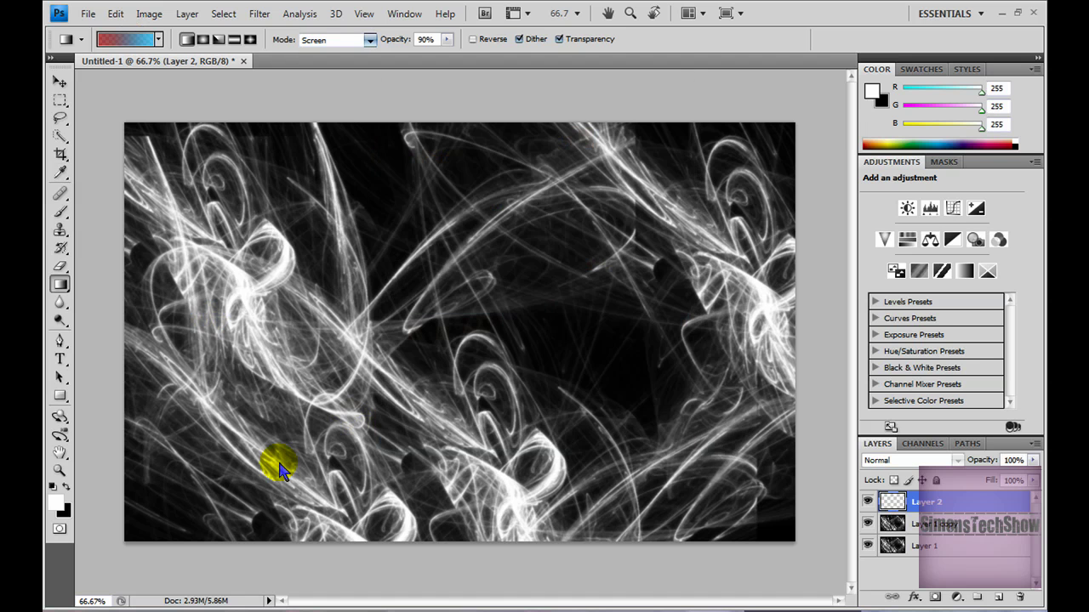
left_click_drag(92, 327, 796, 327)
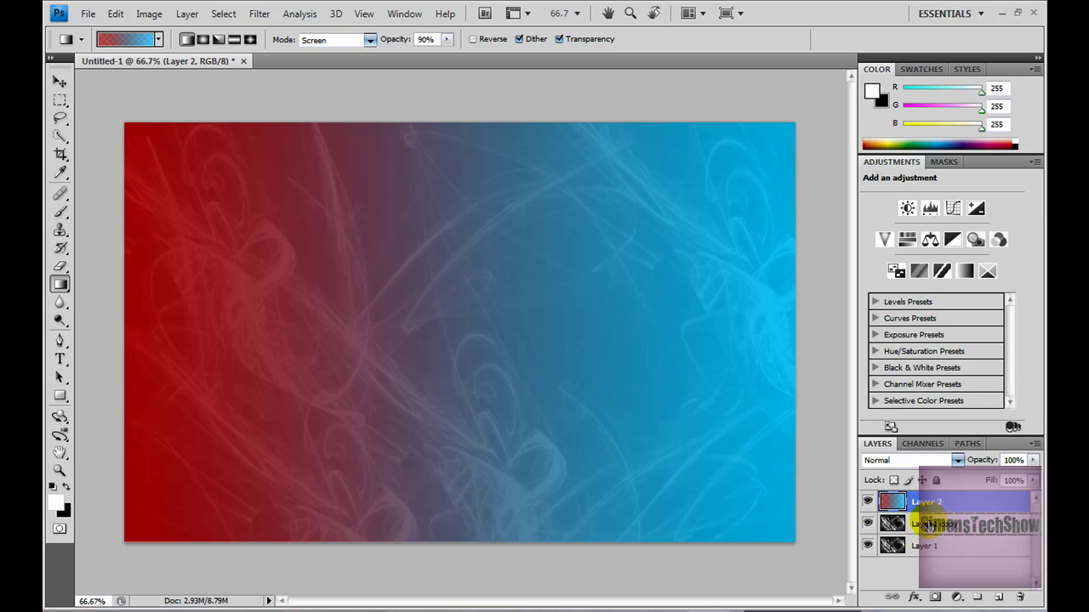
Set Layer 1 copy's opacity to 50%
left_click(923, 524)
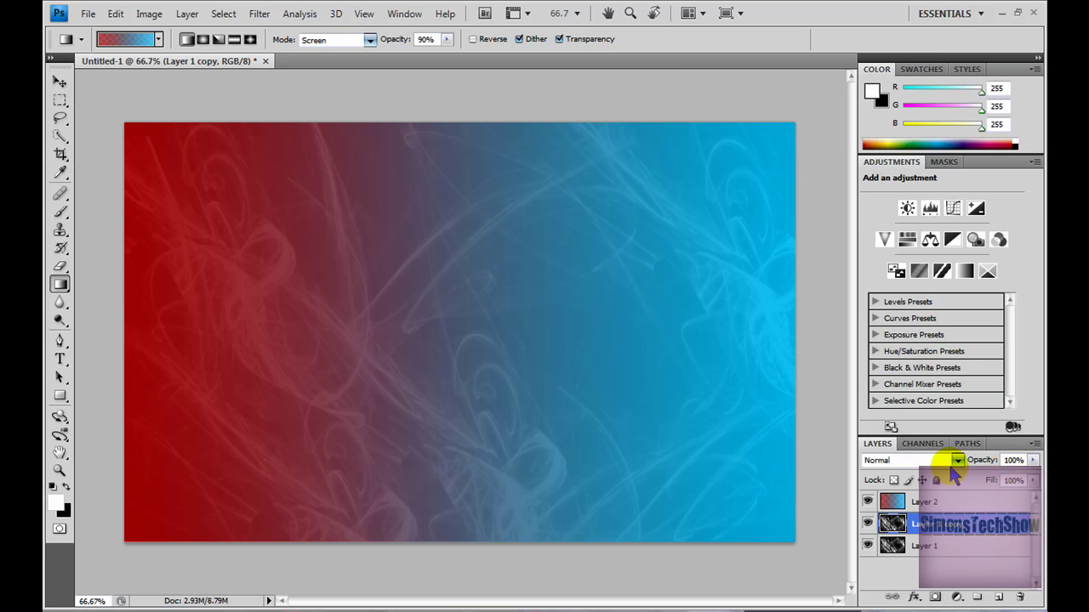
left_click(1014, 461)
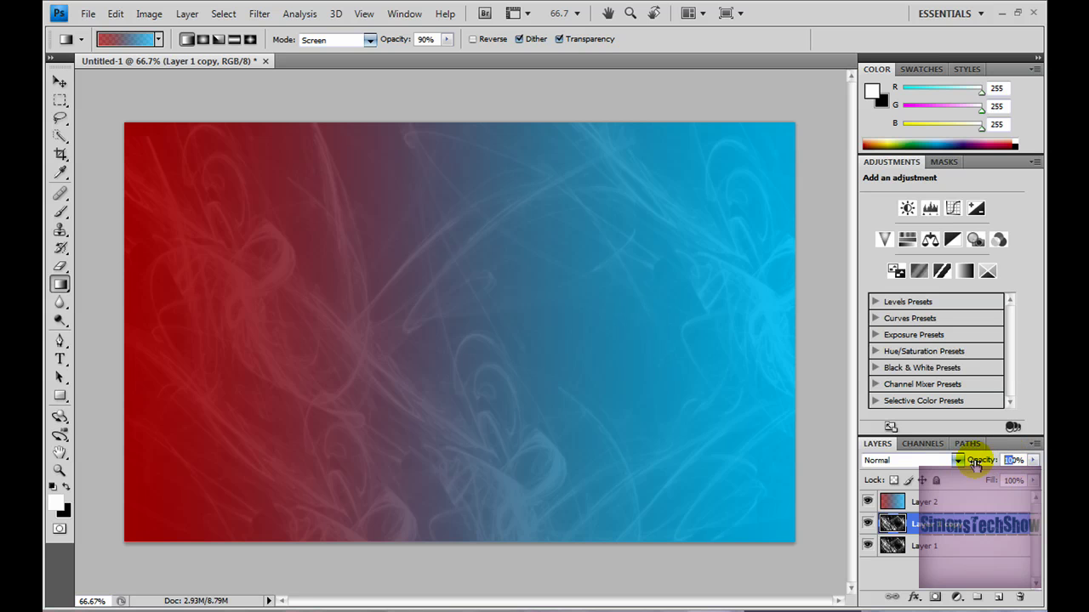
type("5")
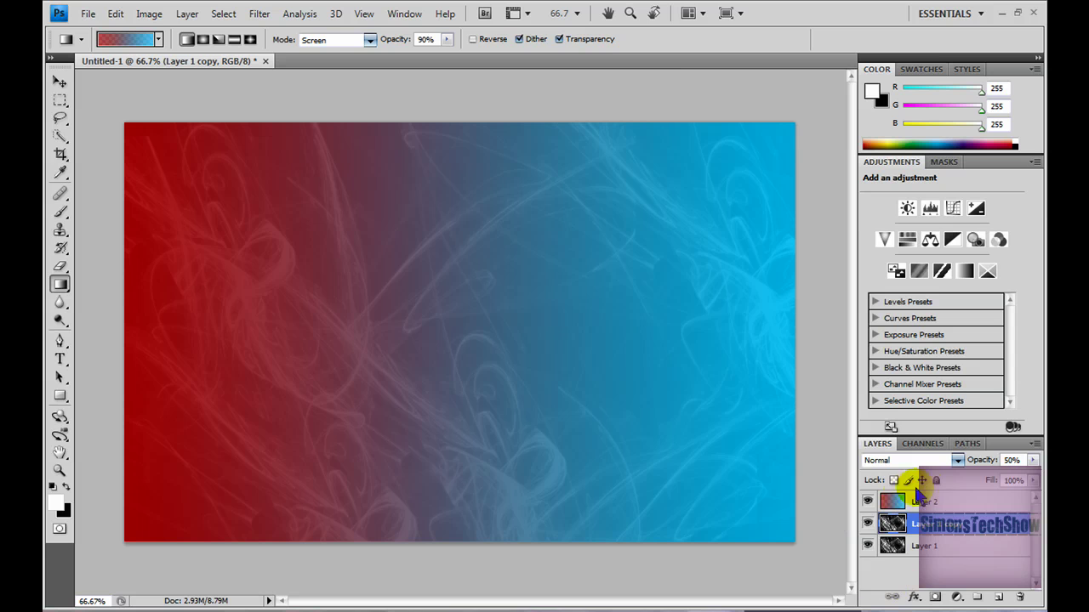
Change Layer 2's blend mode to Color so the gradient tints the swirls
left_click(916, 508)
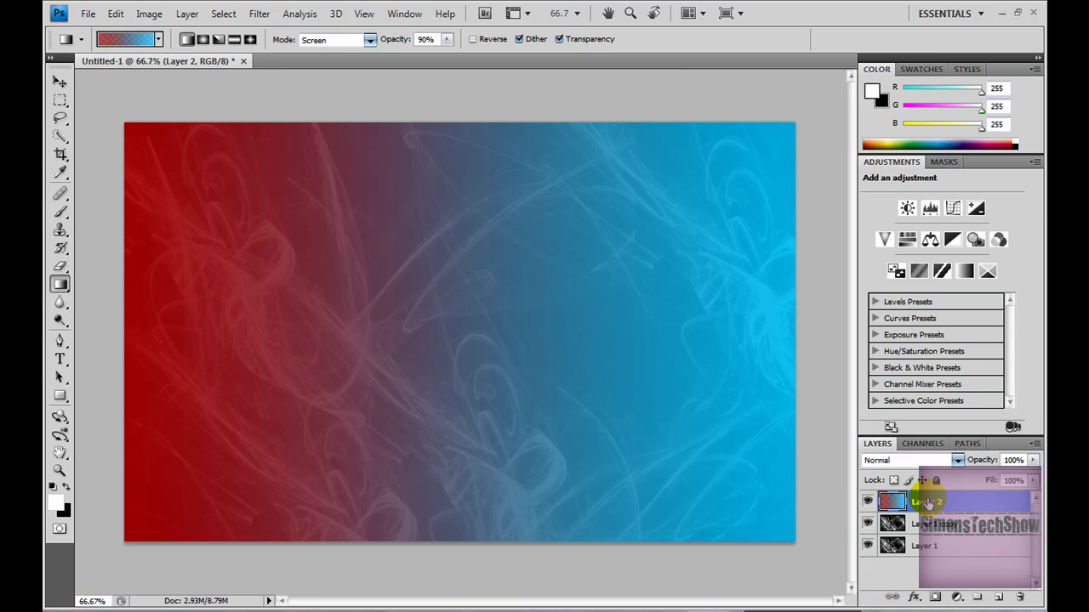
left_click(957, 460)
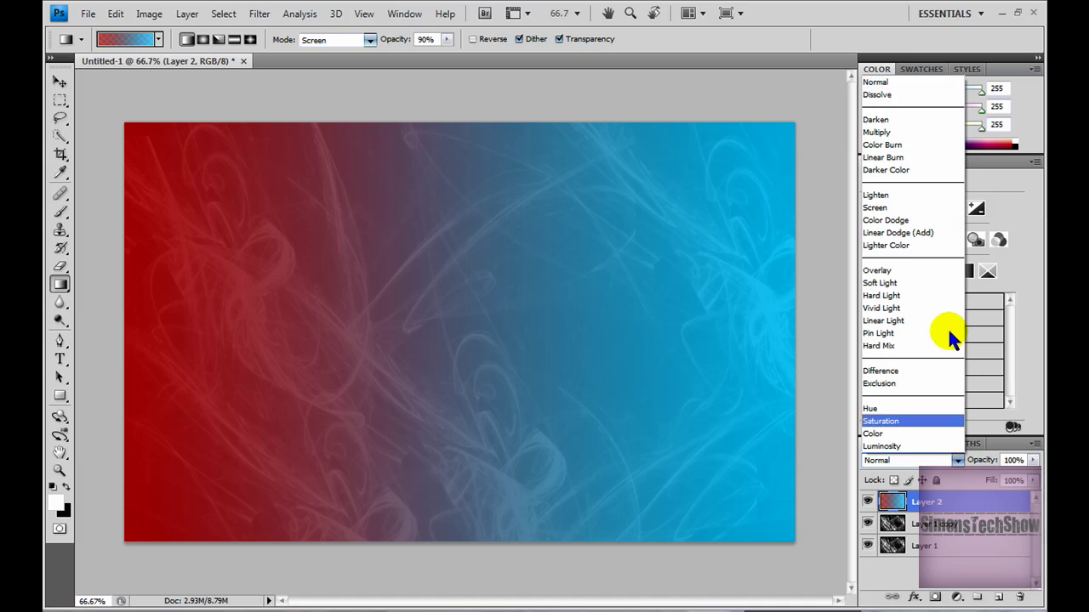
left_click(872, 434)
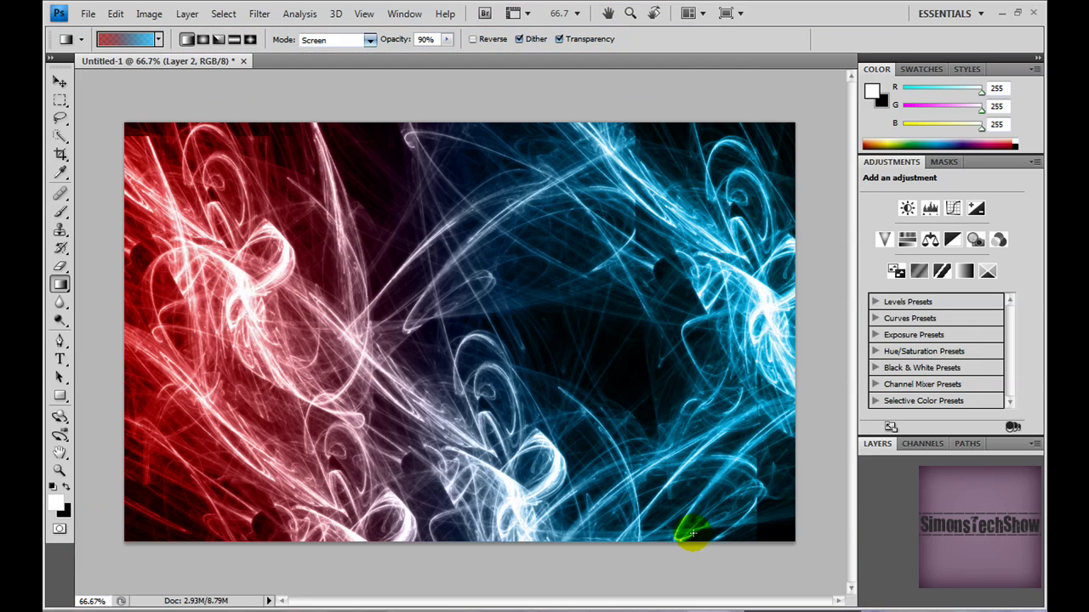
With the Type tool, add Layer 3, undoing an accidental group, and start text near the canvas bottom
left_click(59, 360)
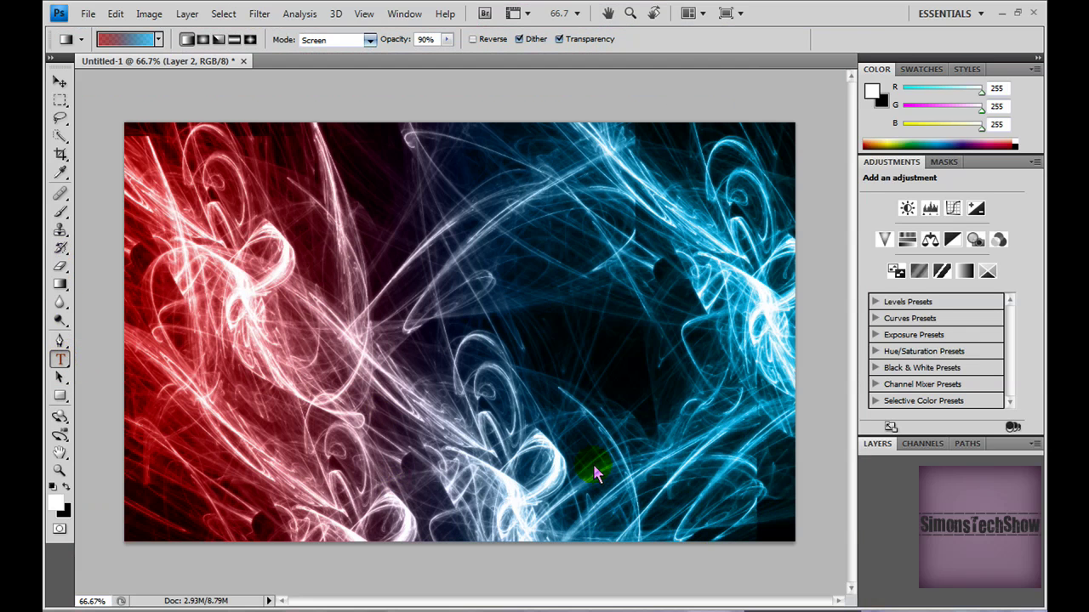
left_click(881, 444)
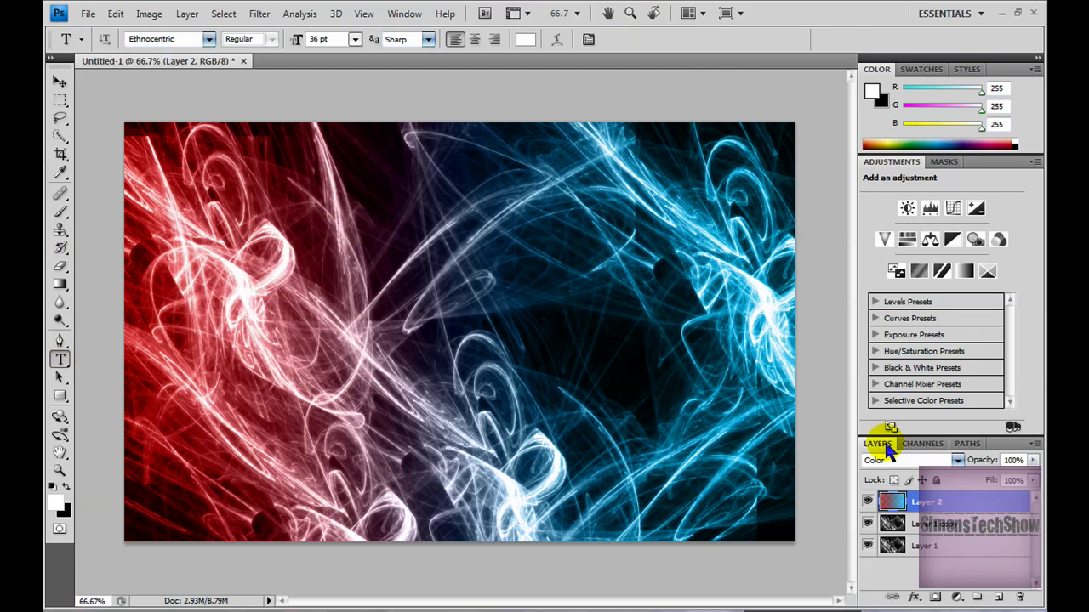
left_click(997, 599)
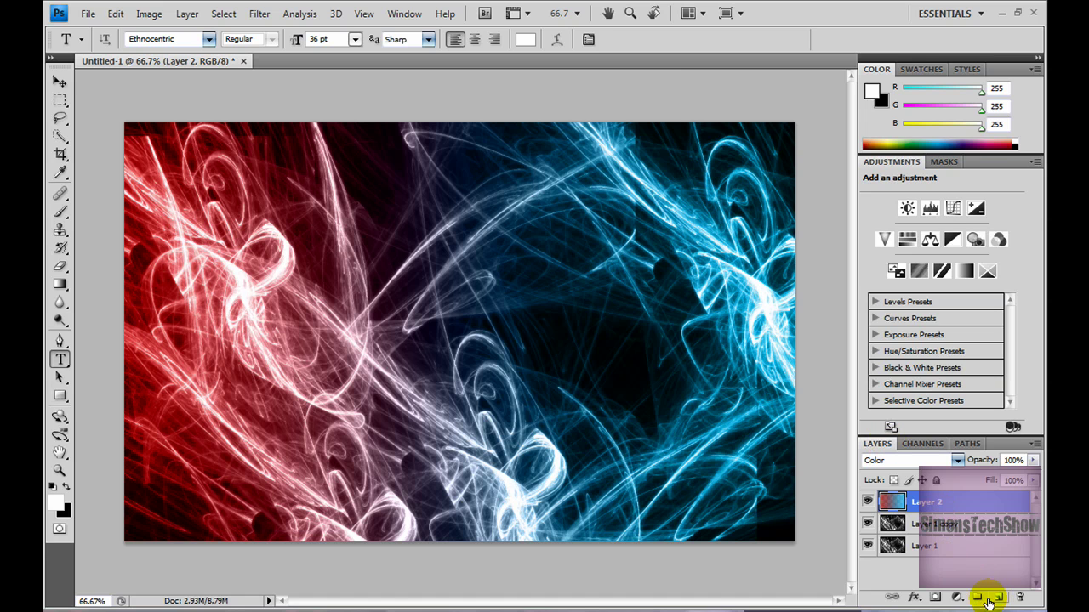
left_click(977, 598)
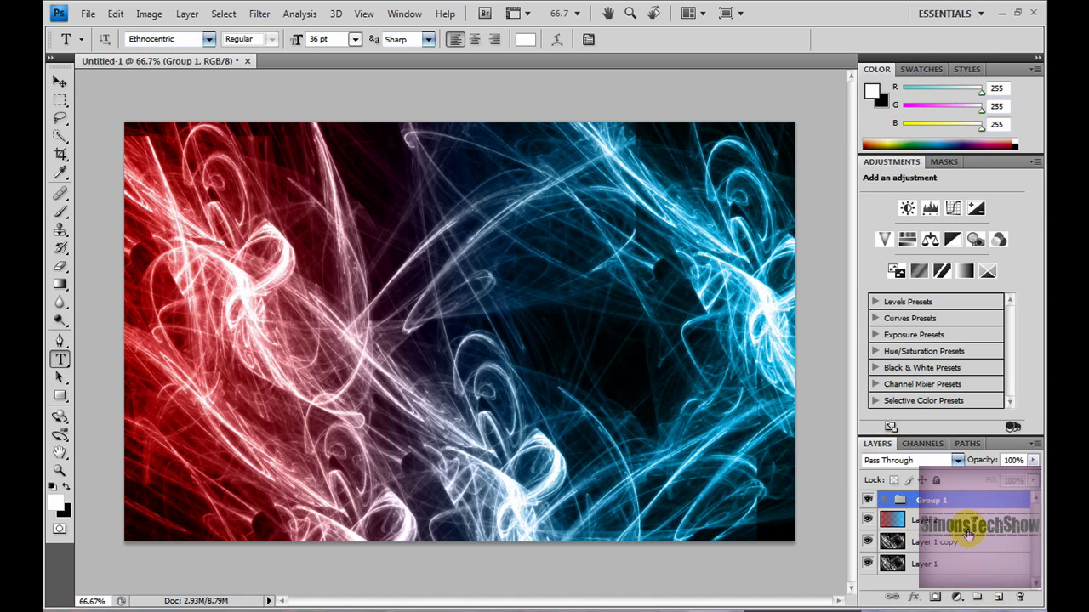
key("ctrl+z")
left_click(997, 599)
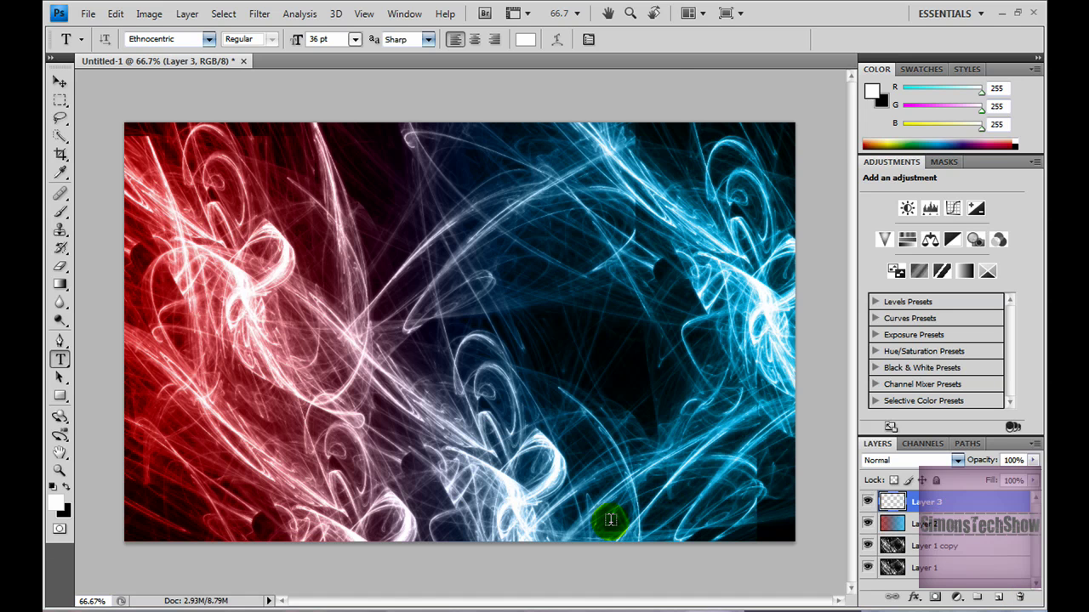
left_click(396, 474)
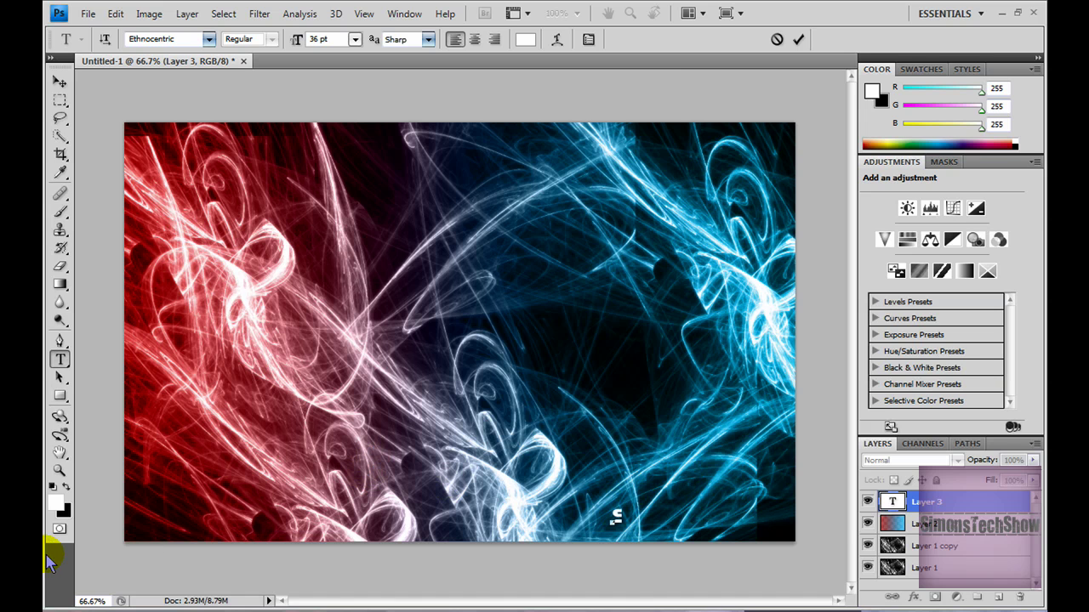
Finish typing SIMONSTECHSHOW, commit it, and drag the title to the top-right corner
type("NSTECHS")
left_click(59, 81)
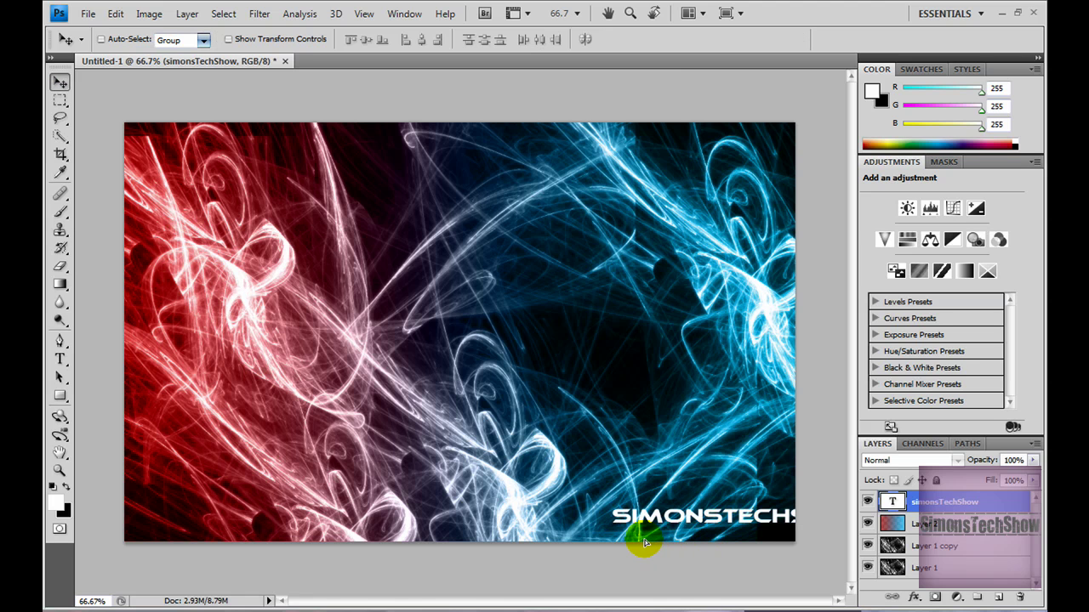
left_click_drag(640, 543, 654, 143)
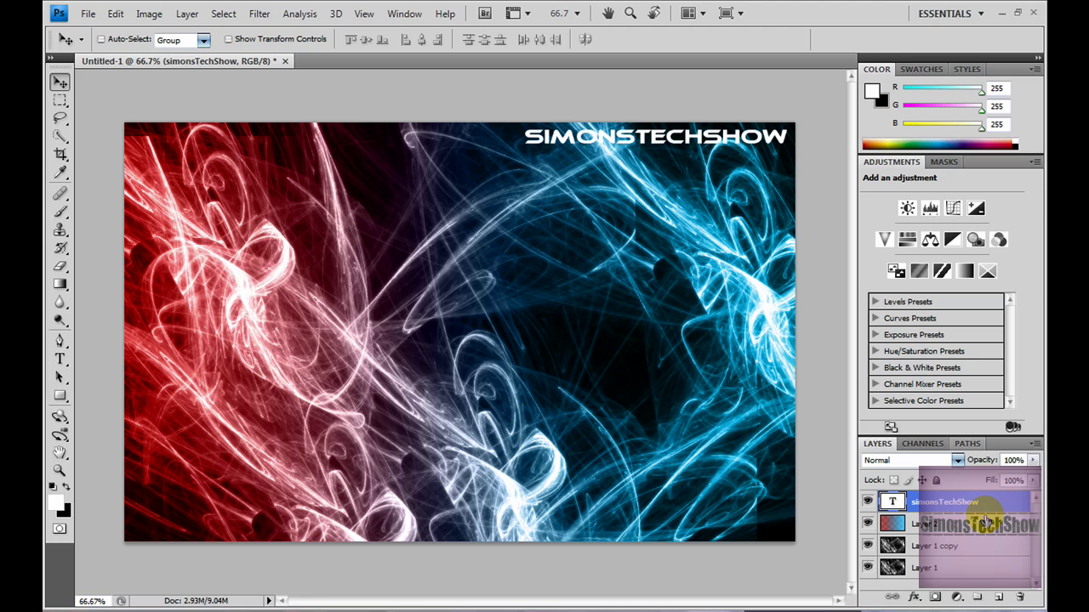
Open the SIMONSTECHSHOW layer's style settings and enable a Stroke effect with lowered opacity
double_click(941, 503)
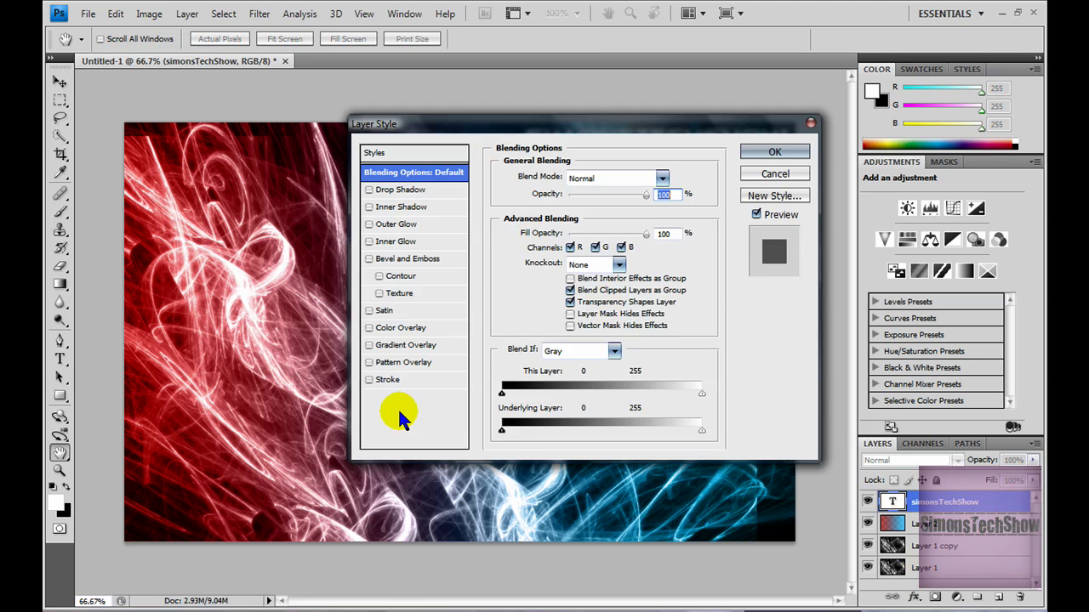
mouse_move(567, 129)
left_mouse_down()
mouse_move(826, 85)
mouse_move(356, 198)
mouse_move(555, 178)
left_mouse_up()
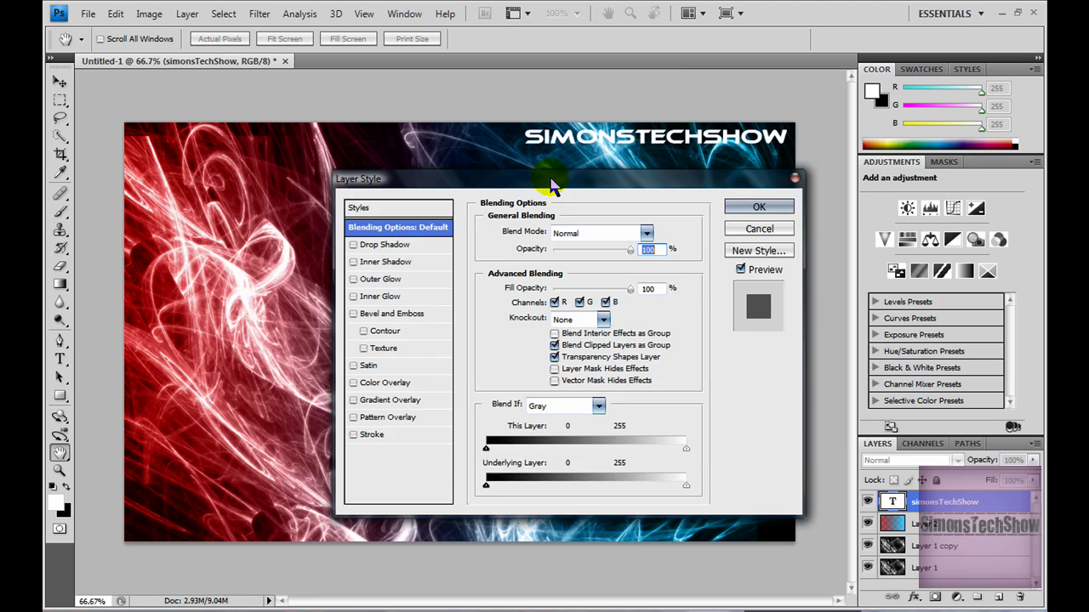
left_click(371, 435)
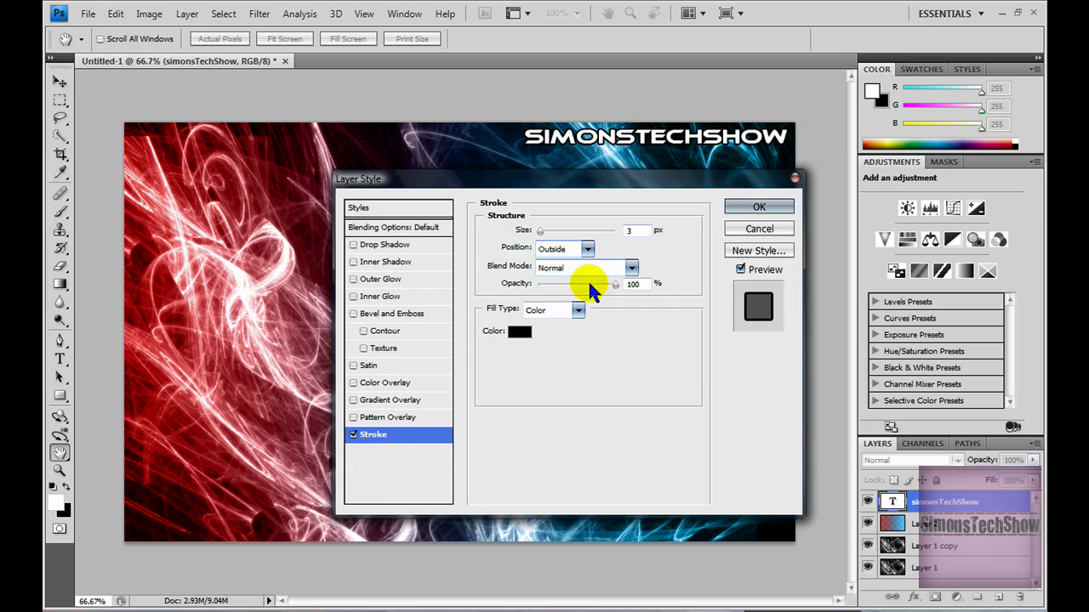
left_click_drag(613, 285, 503, 288)
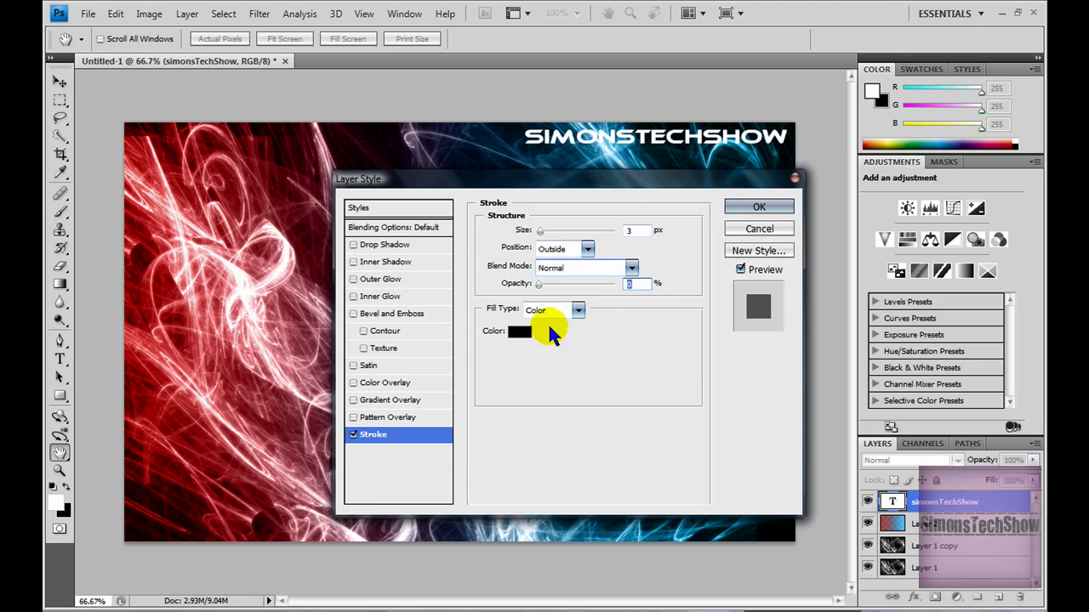
Set the 3 px black stroke to Normal blend, Outside position and 0% opacity
left_click(625, 268)
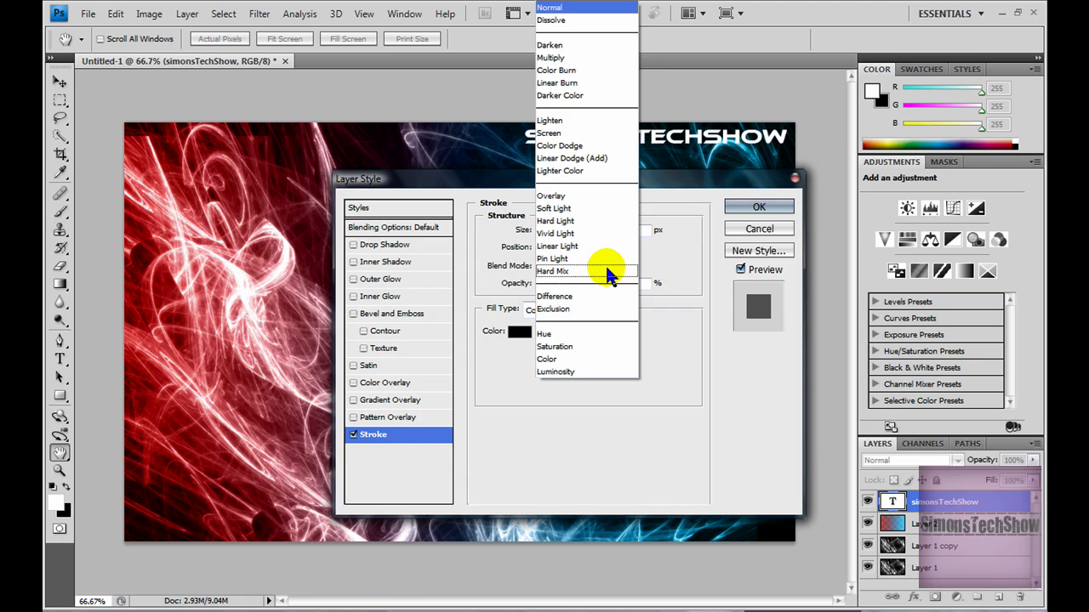
left_click(653, 449)
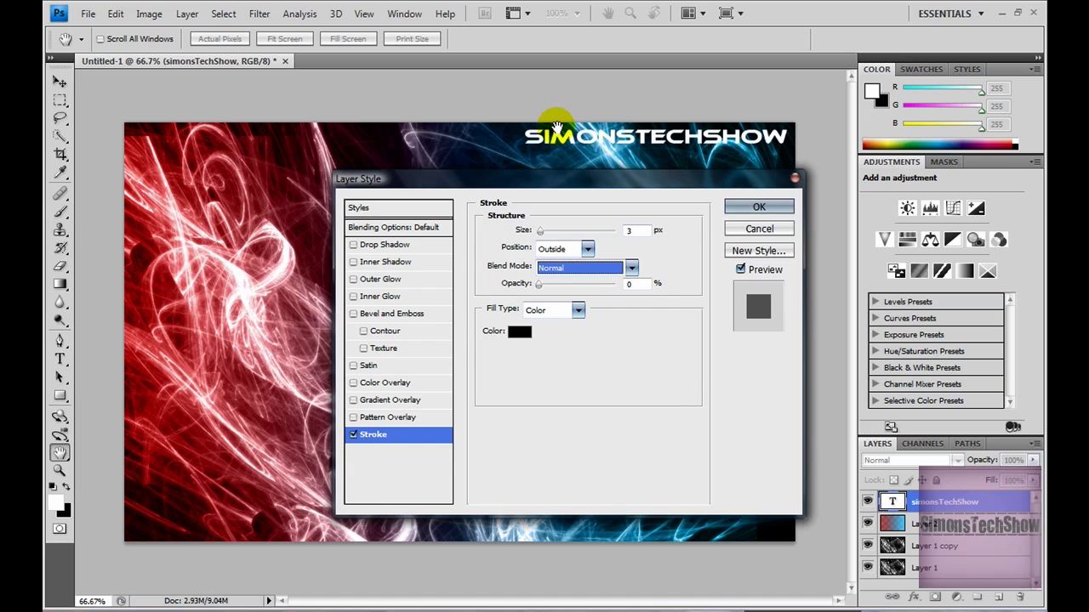
left_click(588, 249)
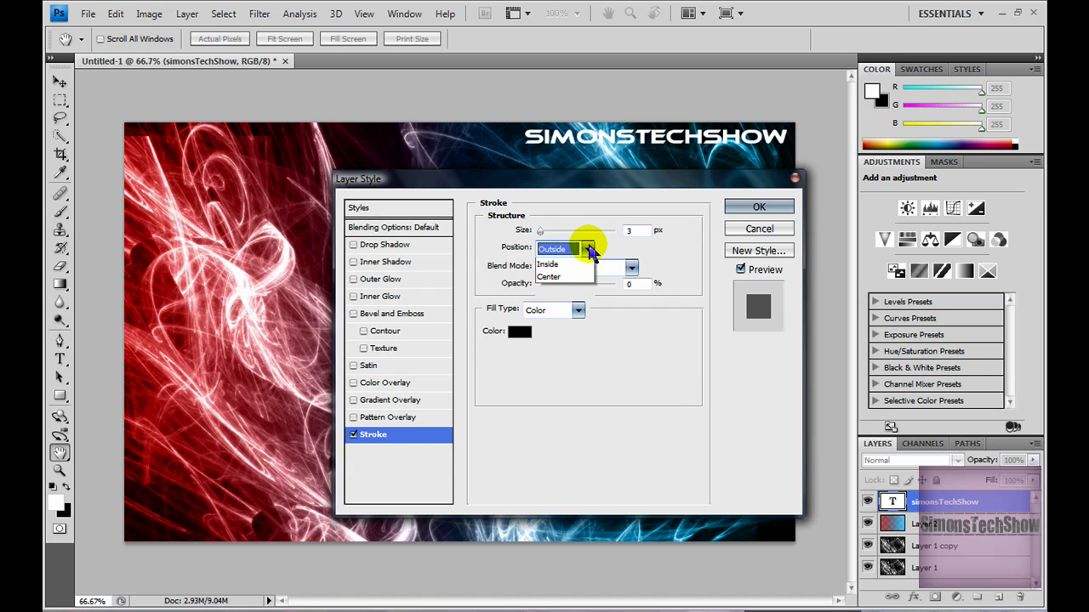
left_click(588, 248)
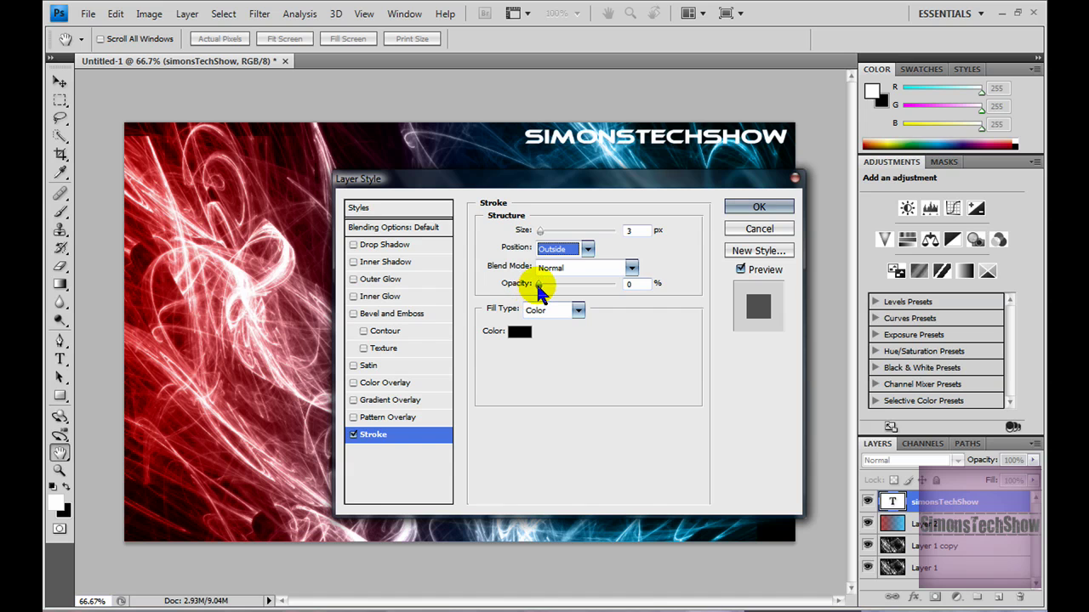
mouse_move(537, 285)
left_mouse_down()
mouse_move(664, 283)
mouse_move(528, 274)
left_mouse_up()
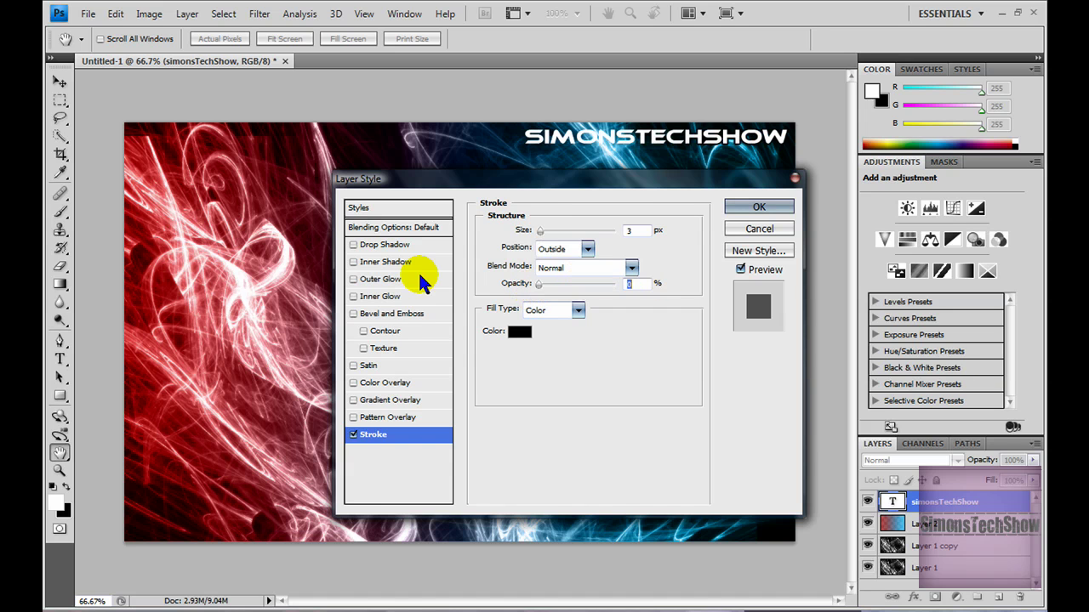
left_click(353, 245)
left_click(353, 245)
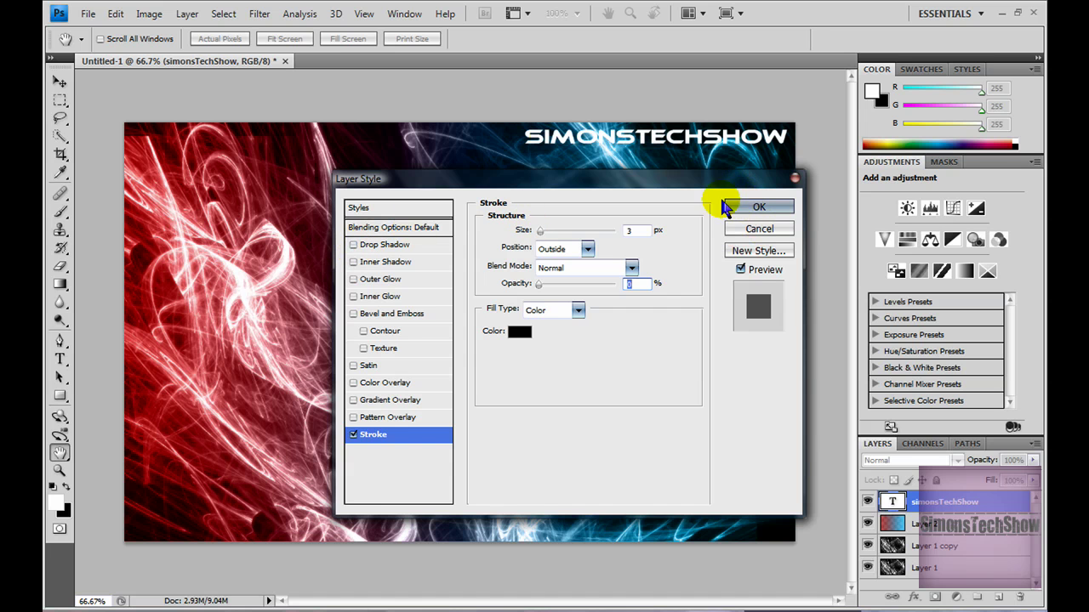
Confirm the Layer Style with OK so the title keeps its Stroke effect
left_click(755, 208)
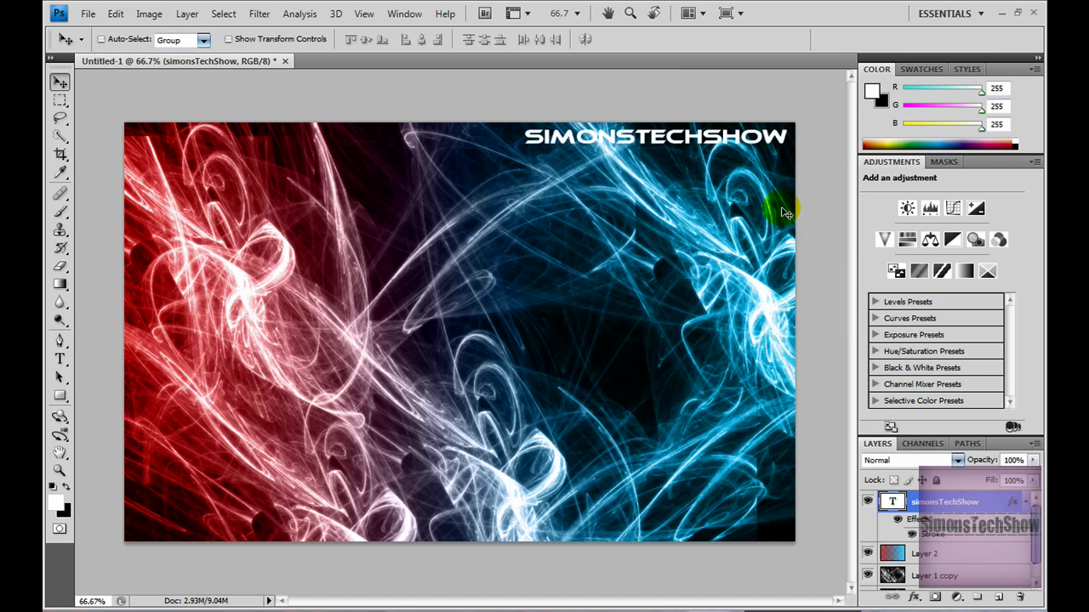